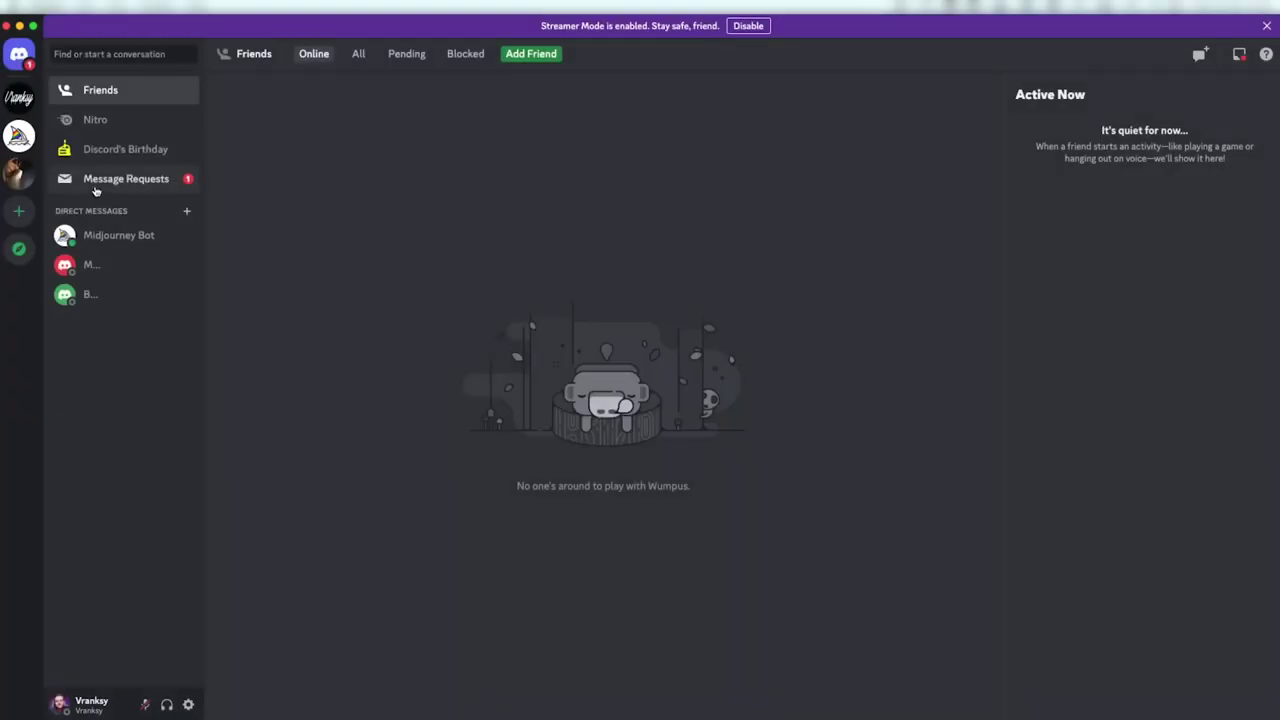
# - Open the Midjourney server's Home page and scroll through its highlights feed
pyautogui.click(19, 135)
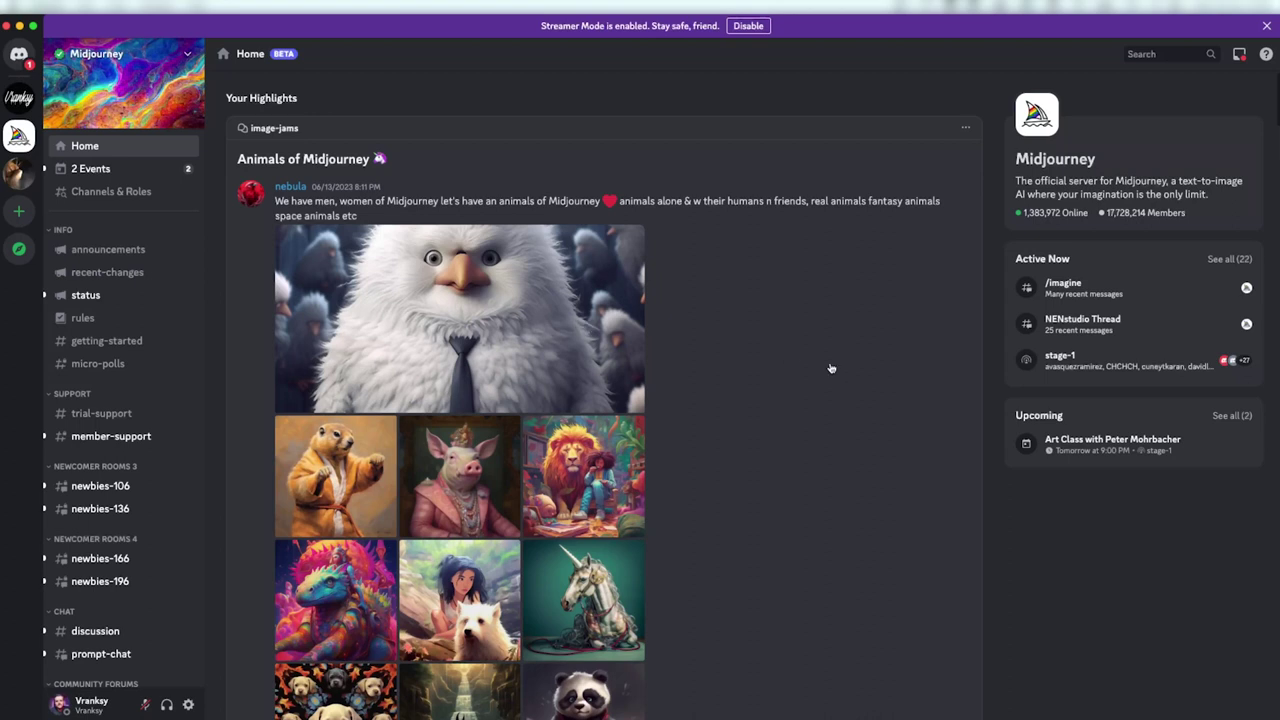
pyautogui.scroll(-2, 800, 409)
pyautogui.scroll(2, 772, 408)
# - Create a new server of your own for friends, named 'AI imagery'
pyautogui.click(19, 213)
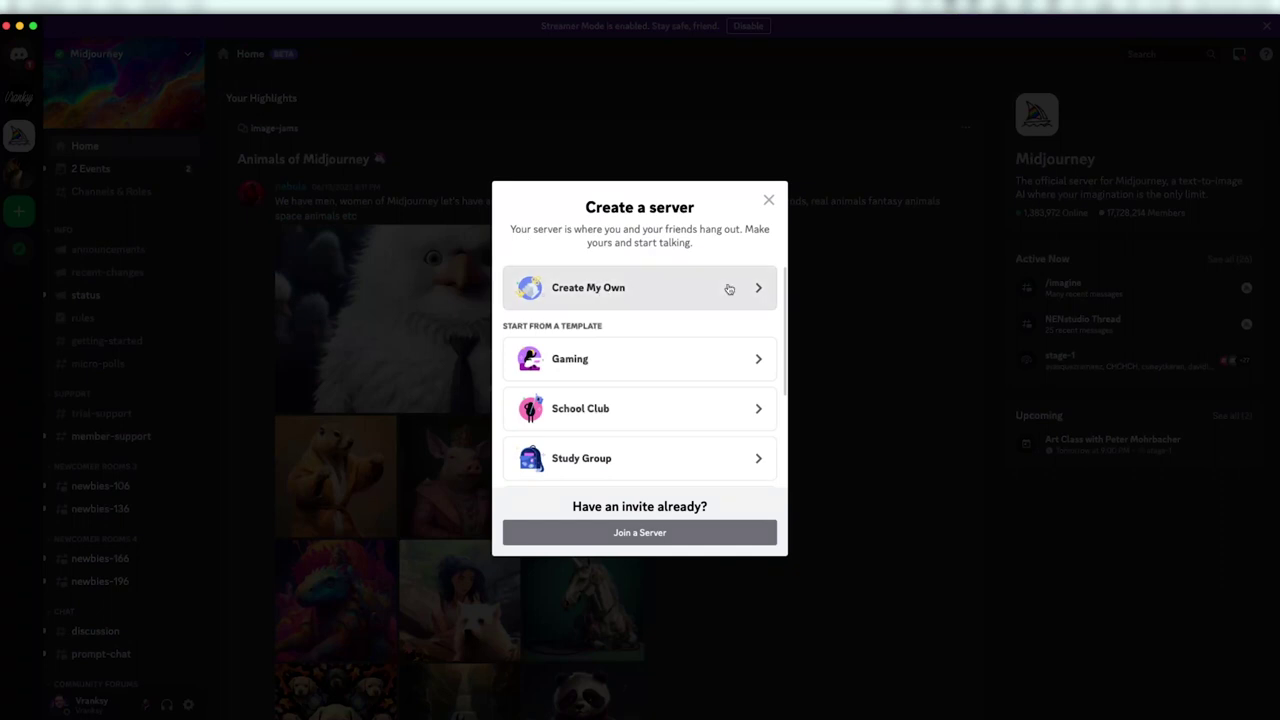
pyautogui.click(729, 289)
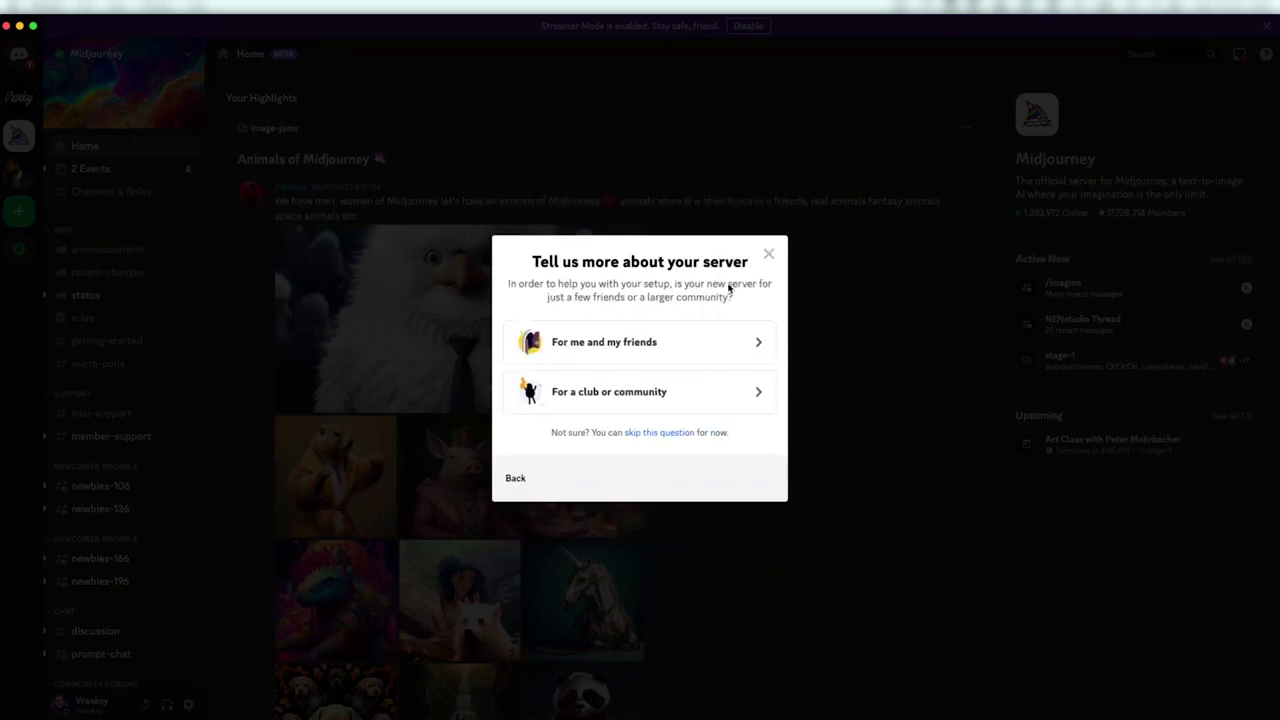
pyautogui.click(694, 349)
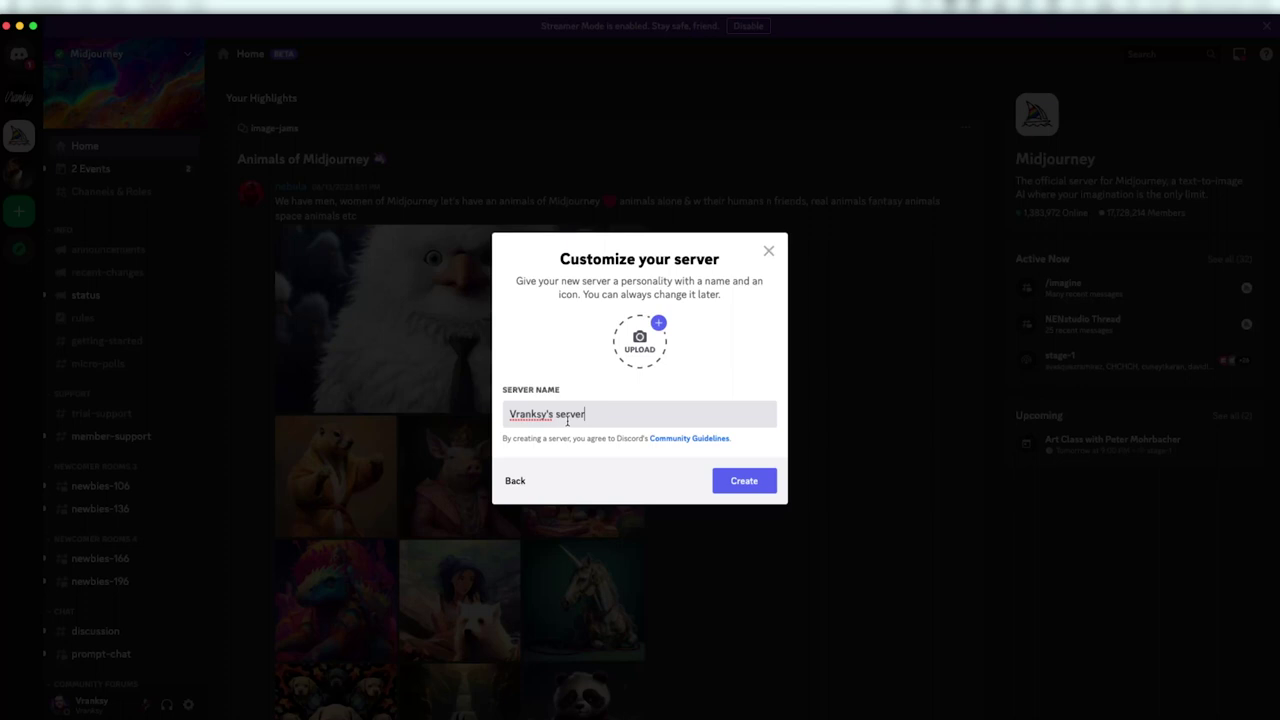
pyautogui.moveTo(588, 414); pyautogui.dragTo(447, 404)
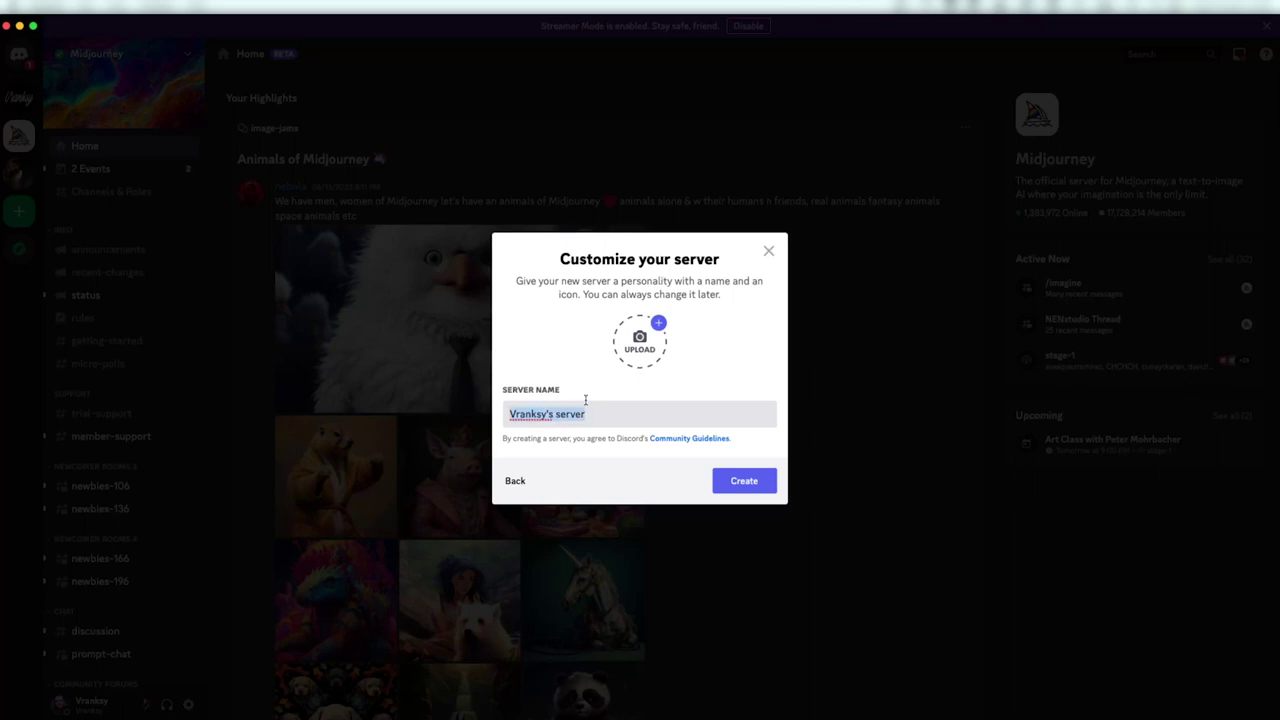
pyautogui.press('BackSpace')
pyautogui.write('AI imagery')
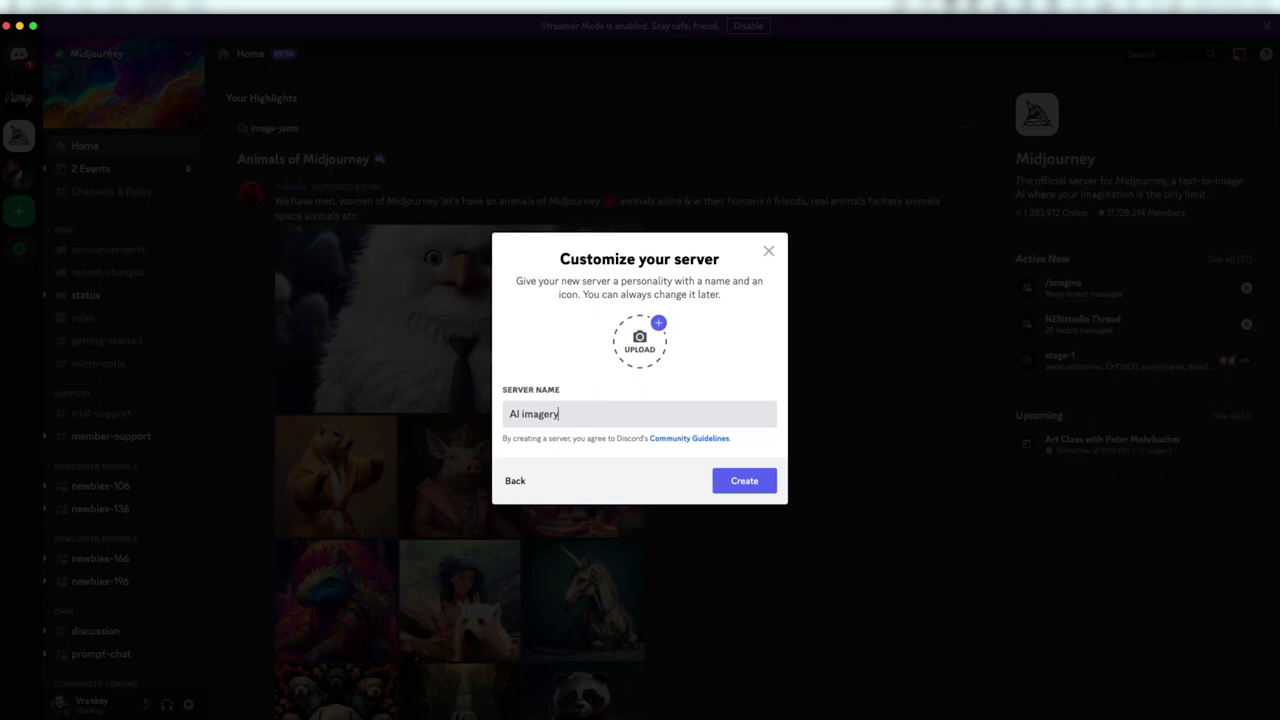
pyautogui.click(751, 491)
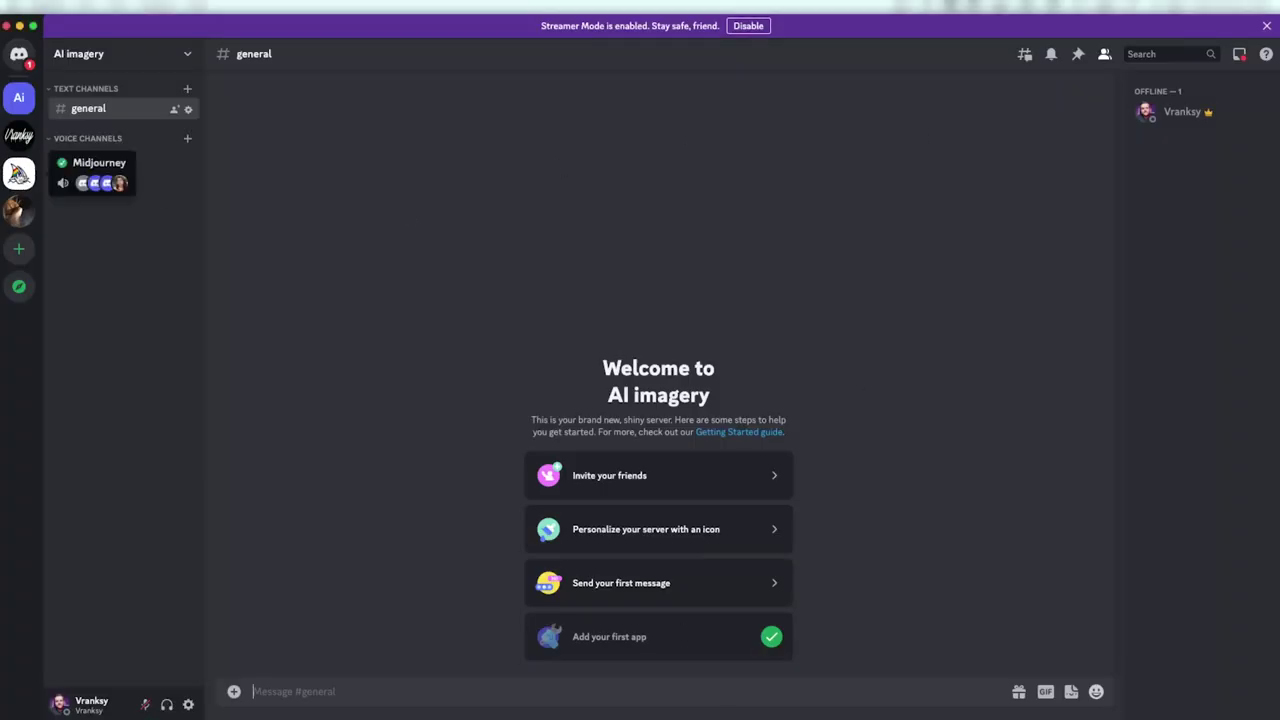
# - Add the Midjourney Bot from Midjourney's member list to the AI imagery server, then go there
pyautogui.click(19, 173)
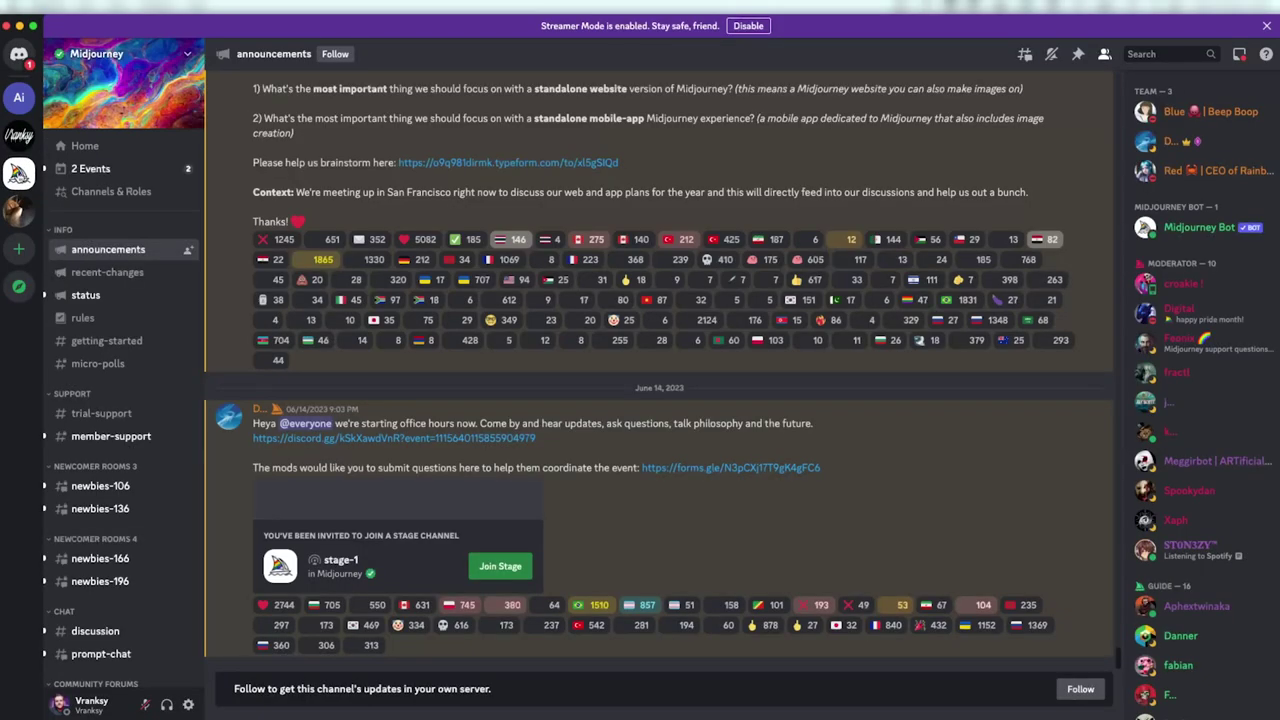
pyautogui.click(1180, 232)
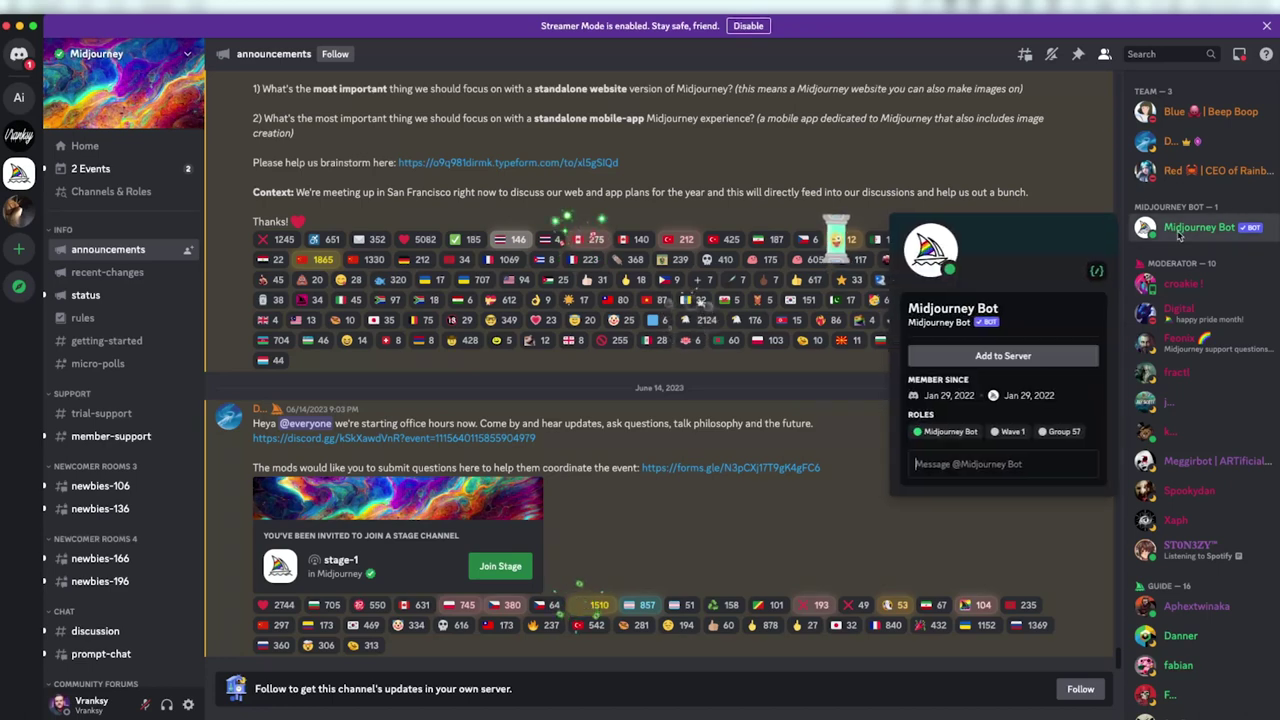
pyautogui.click(1000, 356)
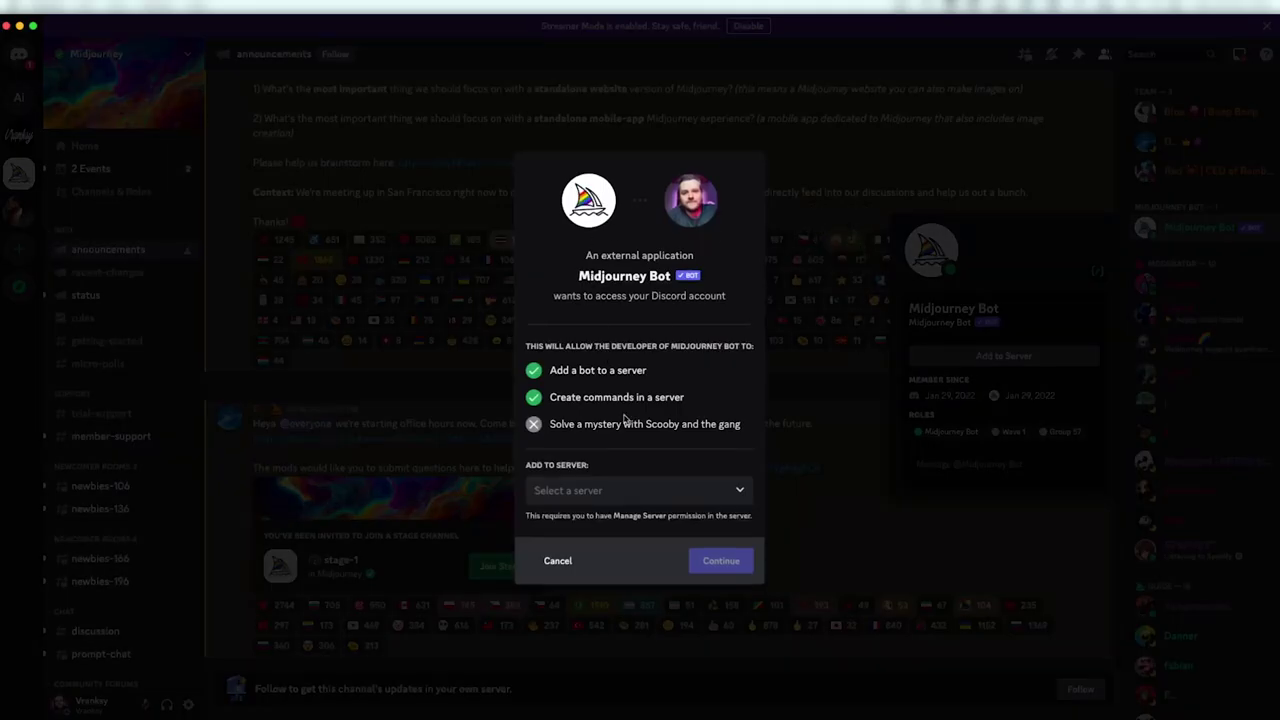
pyautogui.click(586, 494)
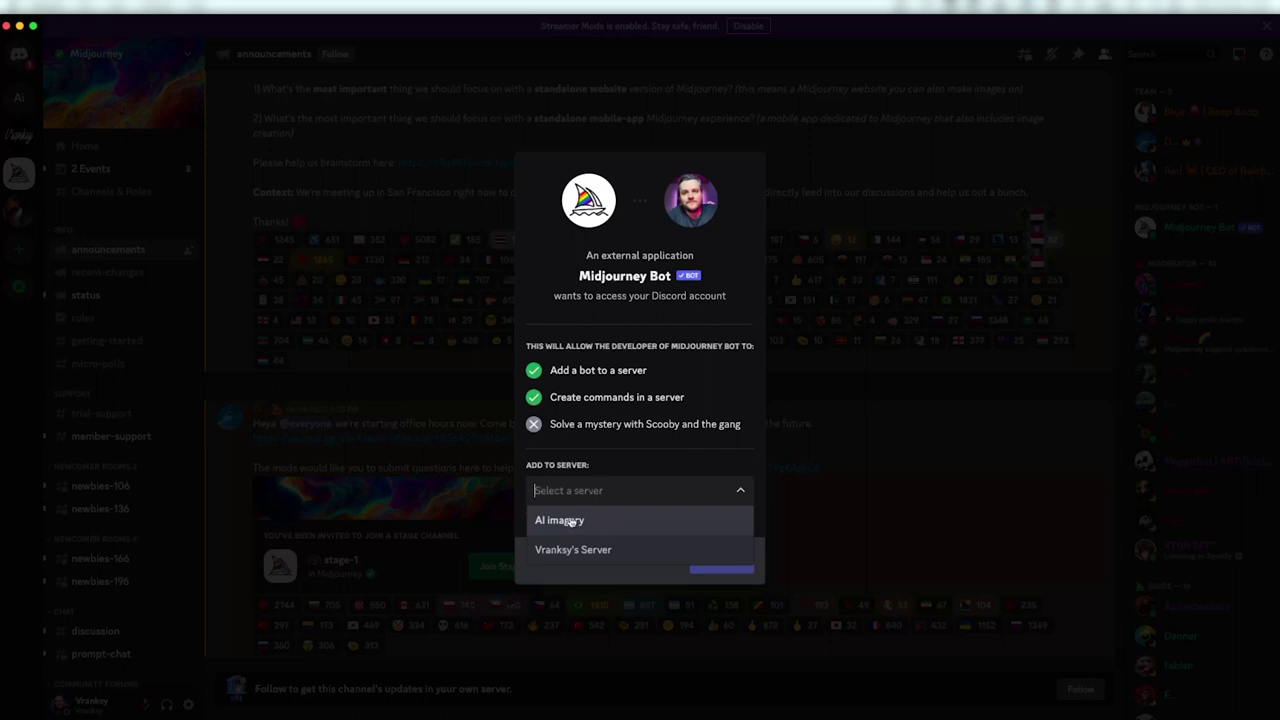
pyautogui.click(596, 522)
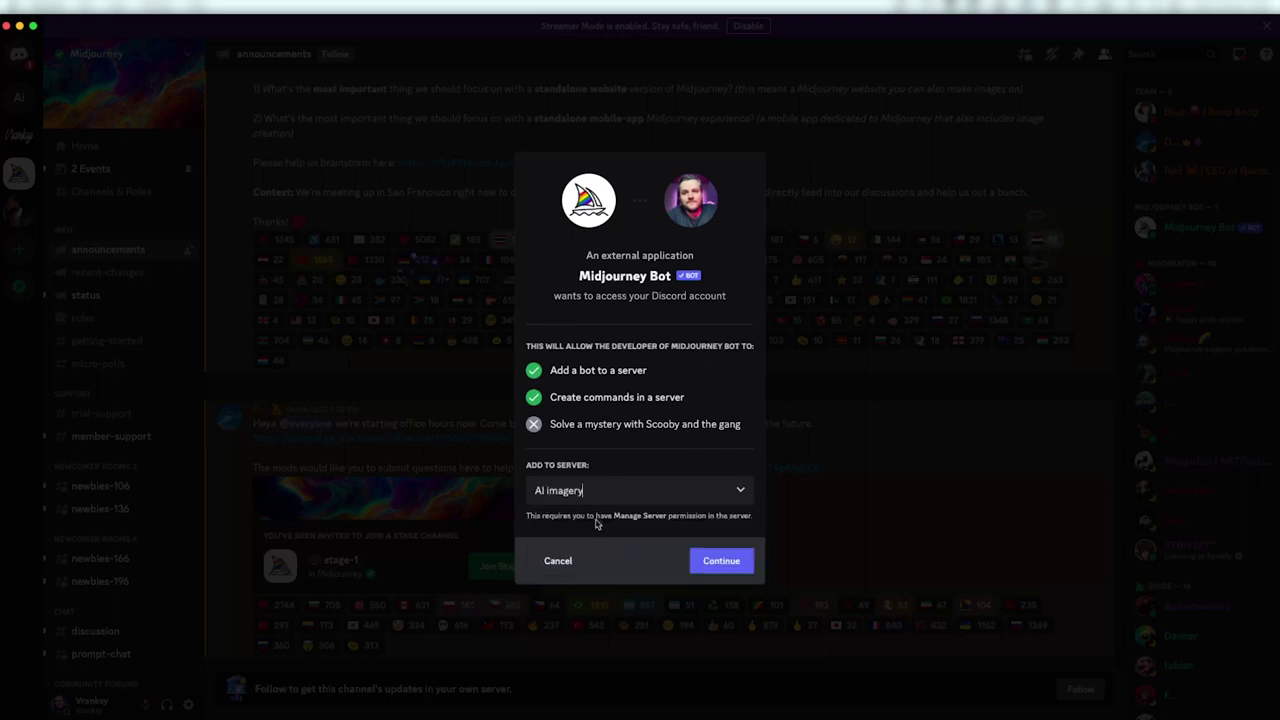
pyautogui.click(717, 563)
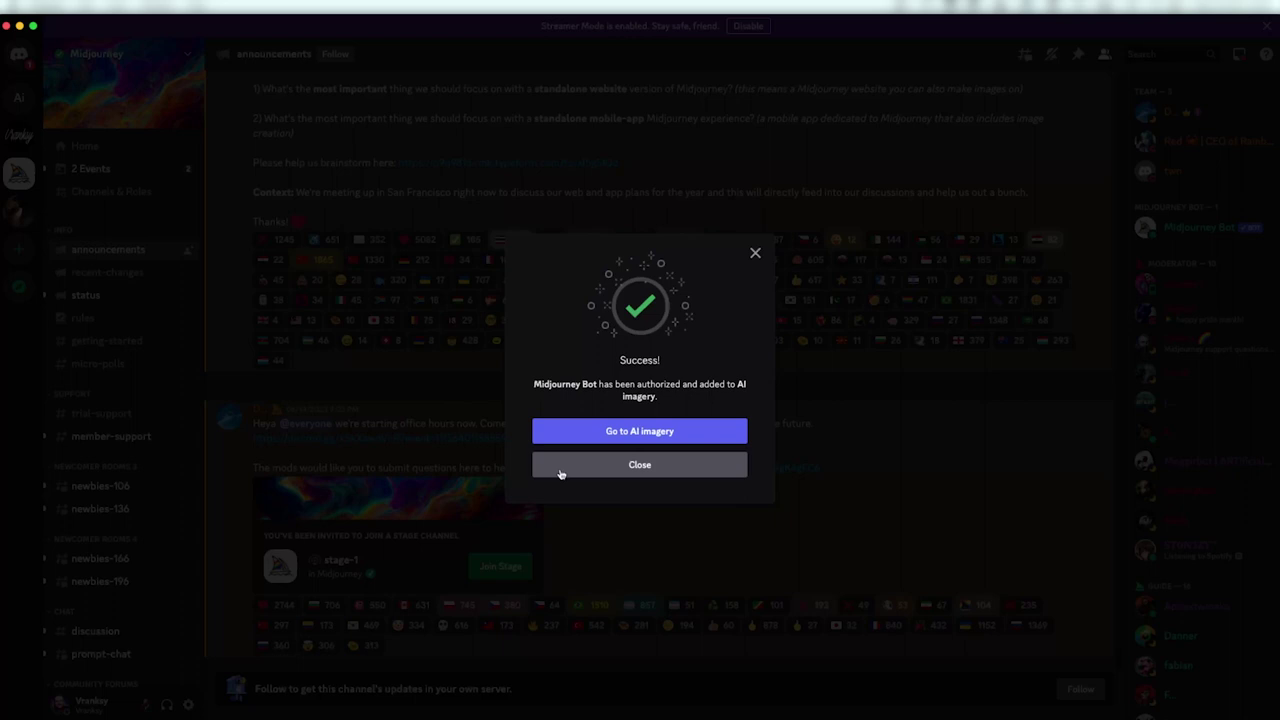
pyautogui.click(647, 433)
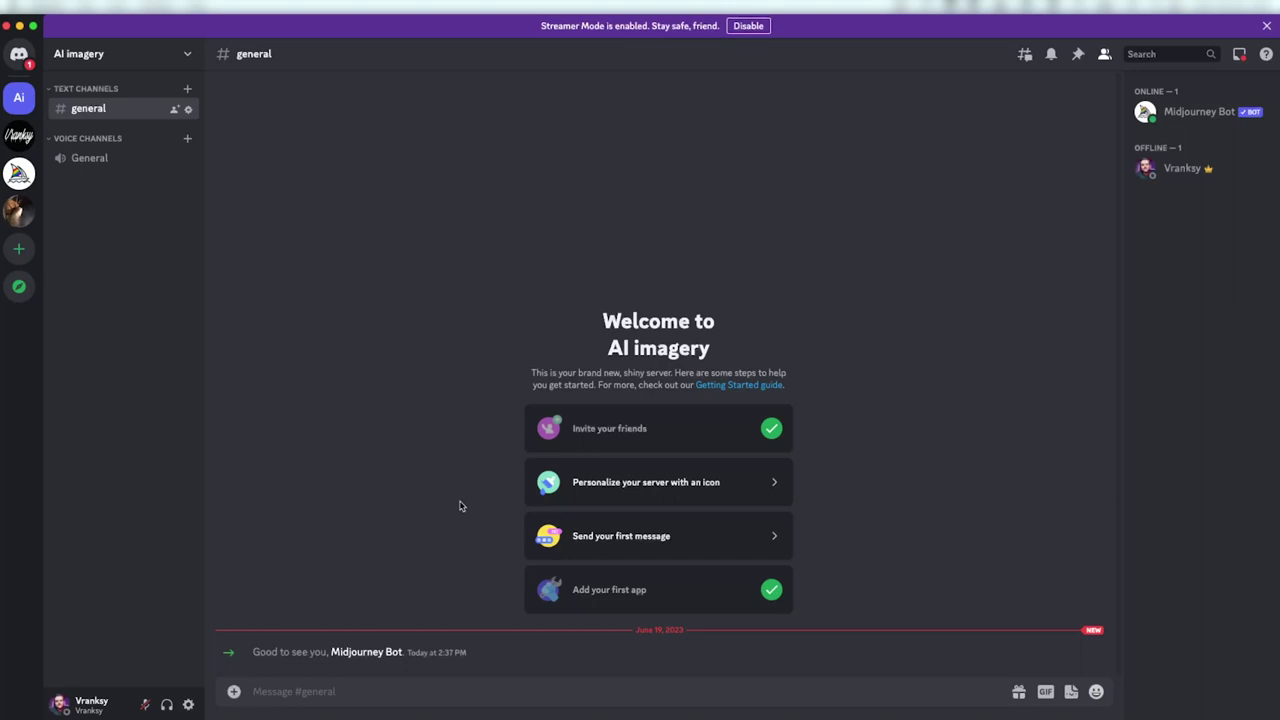
# - Send the /imagine prompt 'cinematic still, Dwayne Johnson as Kratos --ar 2:1' to Midjourney Bot
pyautogui.write('/imagin')
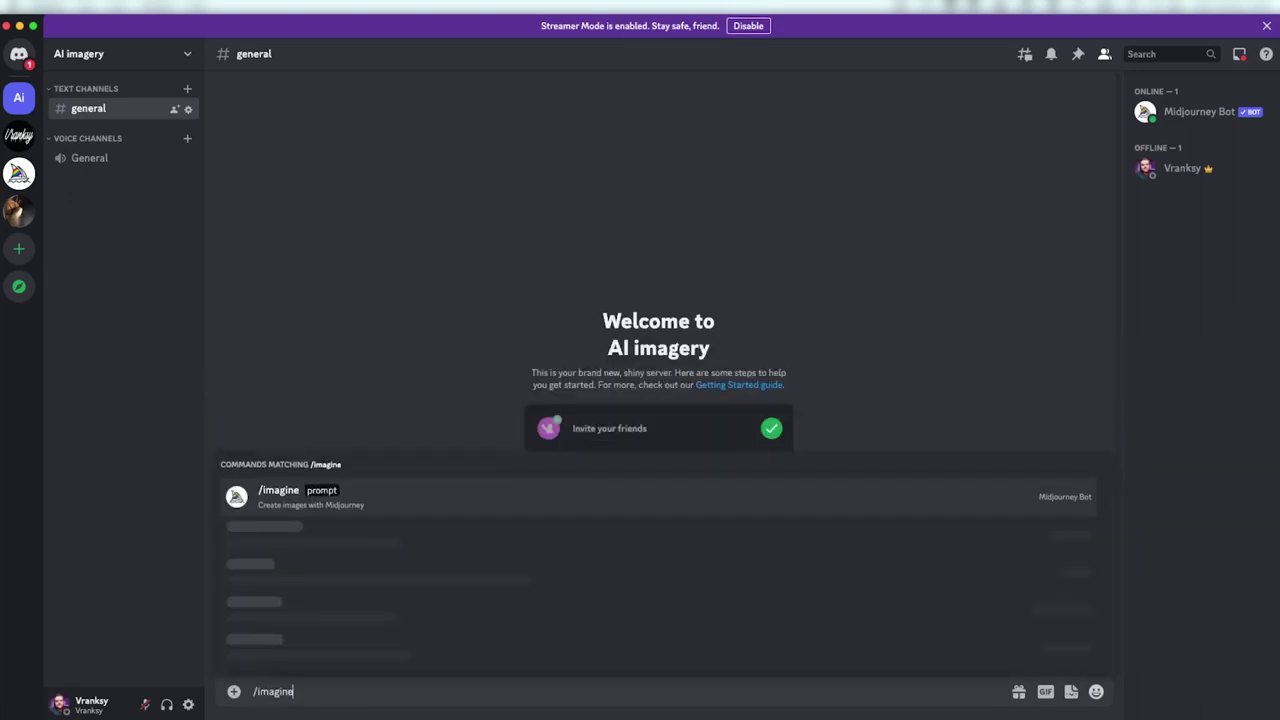
pyautogui.write('e')
pyautogui.press('Tab')
pyautogui.write('cinemat')
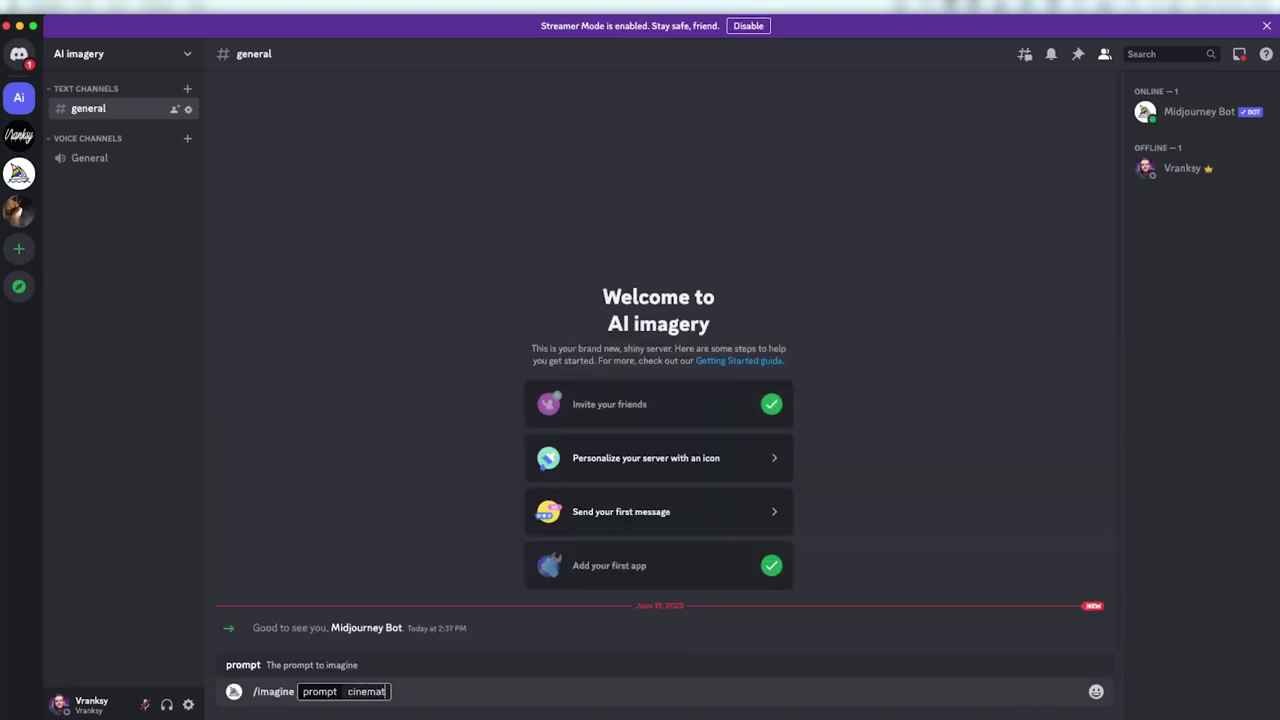
pyautogui.write('ic still, Dwayne')
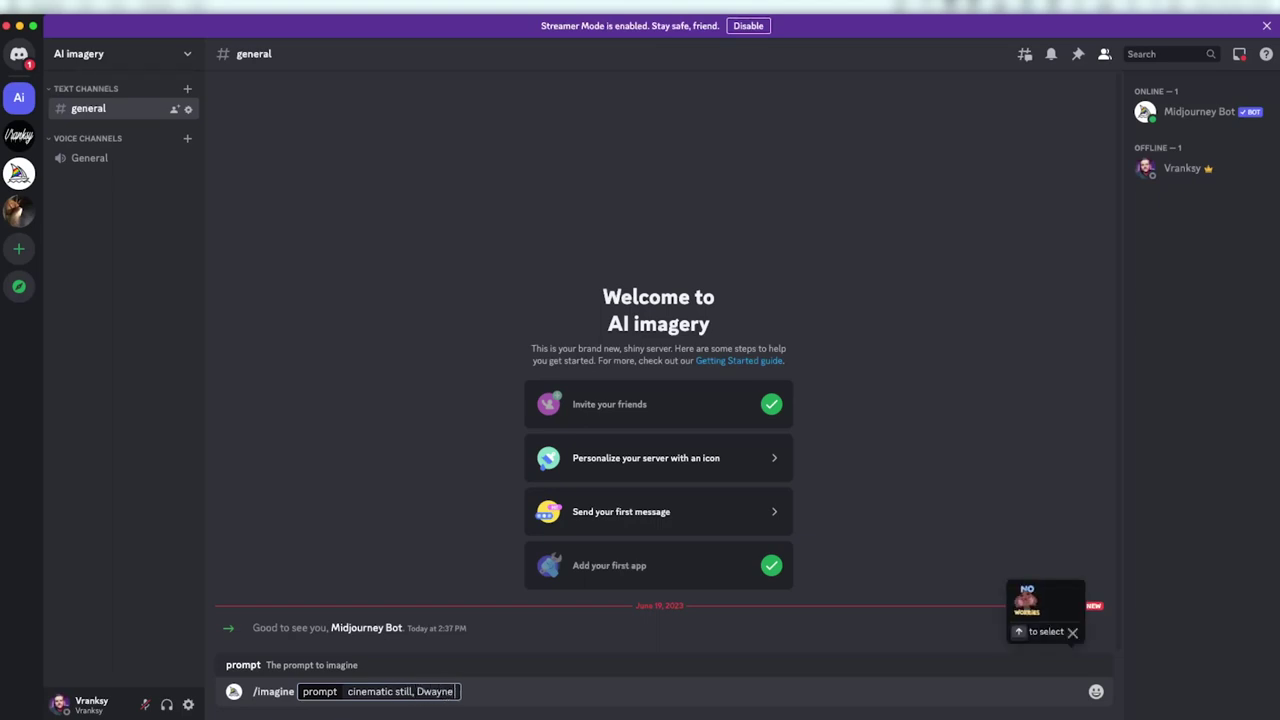
pyautogui.write(' Johnson as')
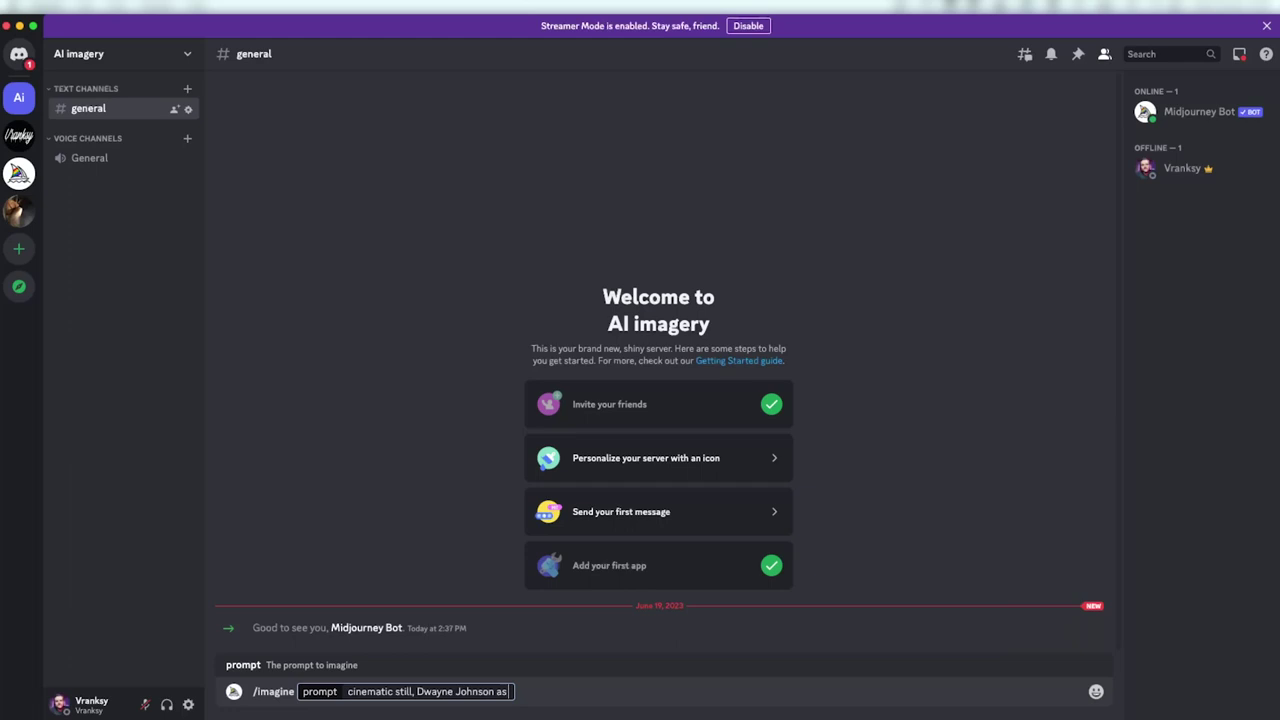
pyautogui.write(' Kratos --ar 2:1')
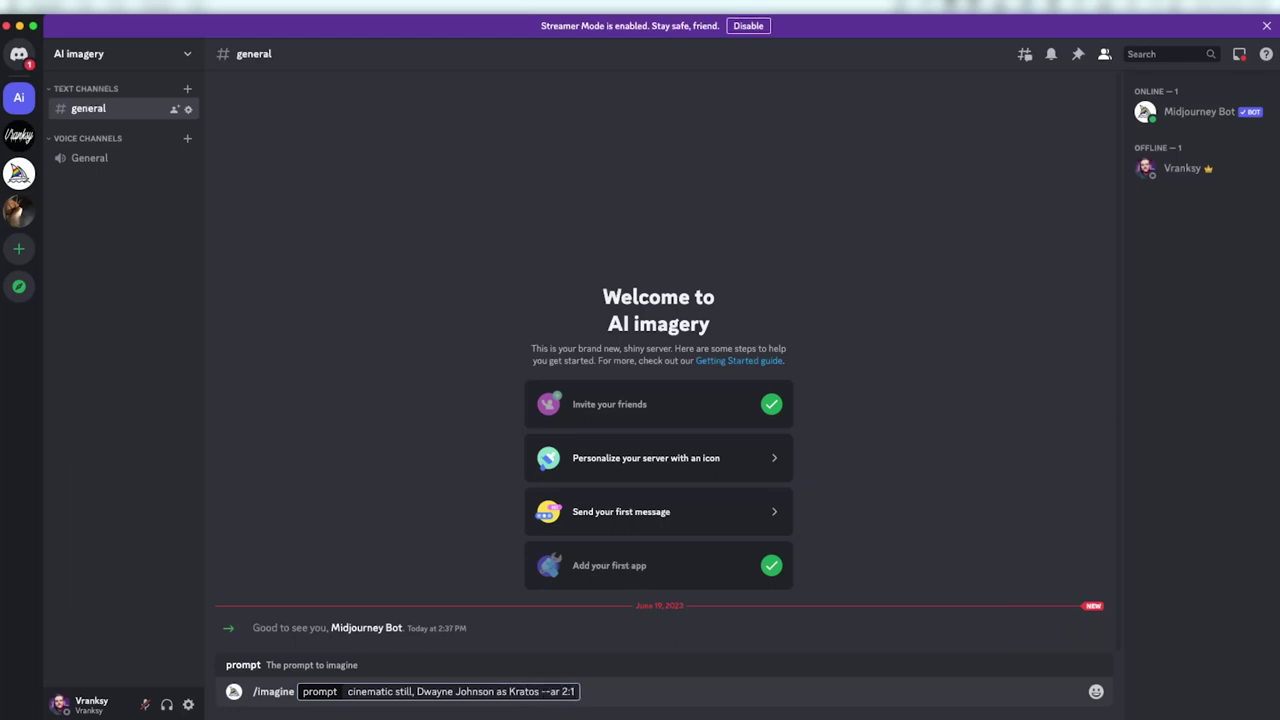
pyautogui.press('Return')
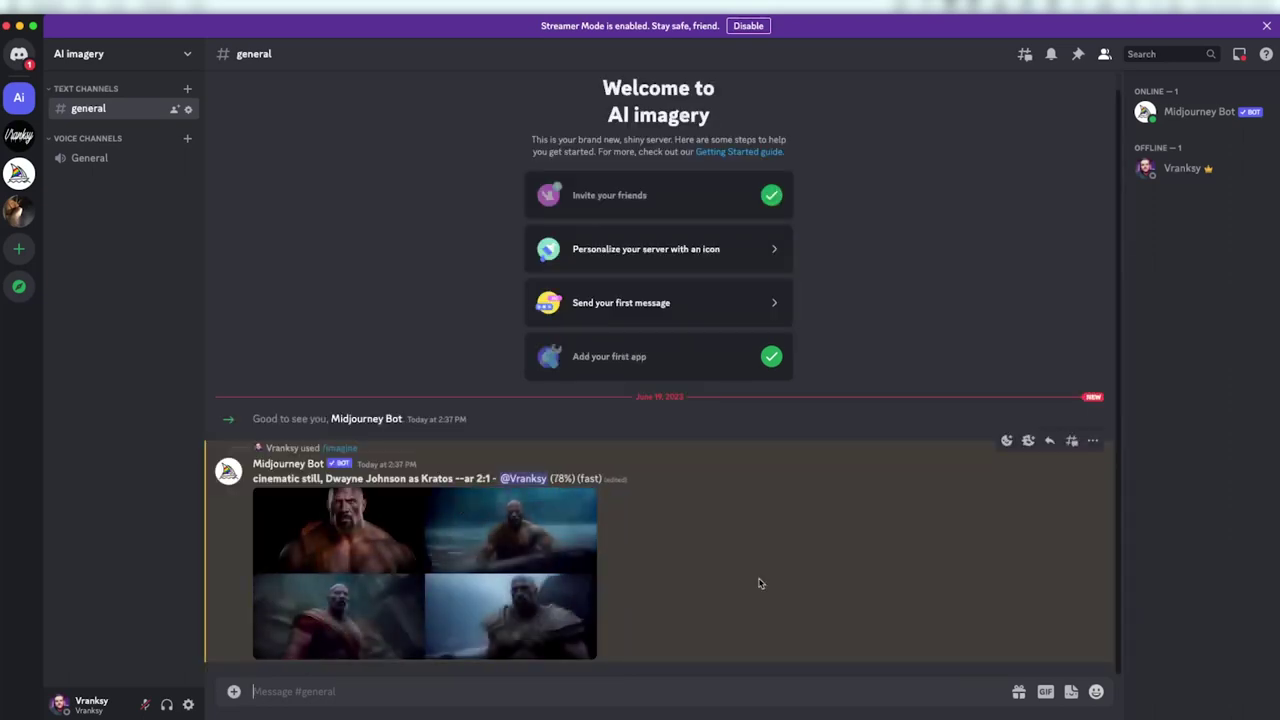
# - Preview the generated grid, then upscale its fourth image with U4
pyautogui.click(468, 543)
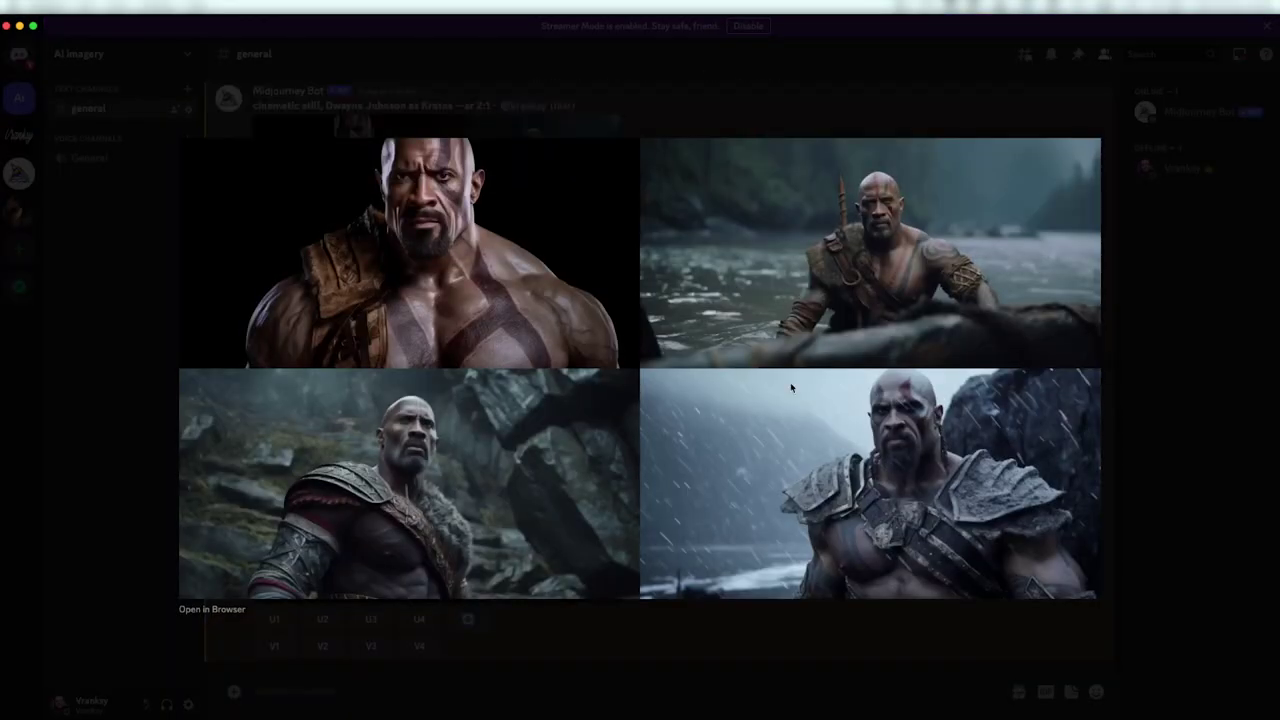
pyautogui.click(1168, 408)
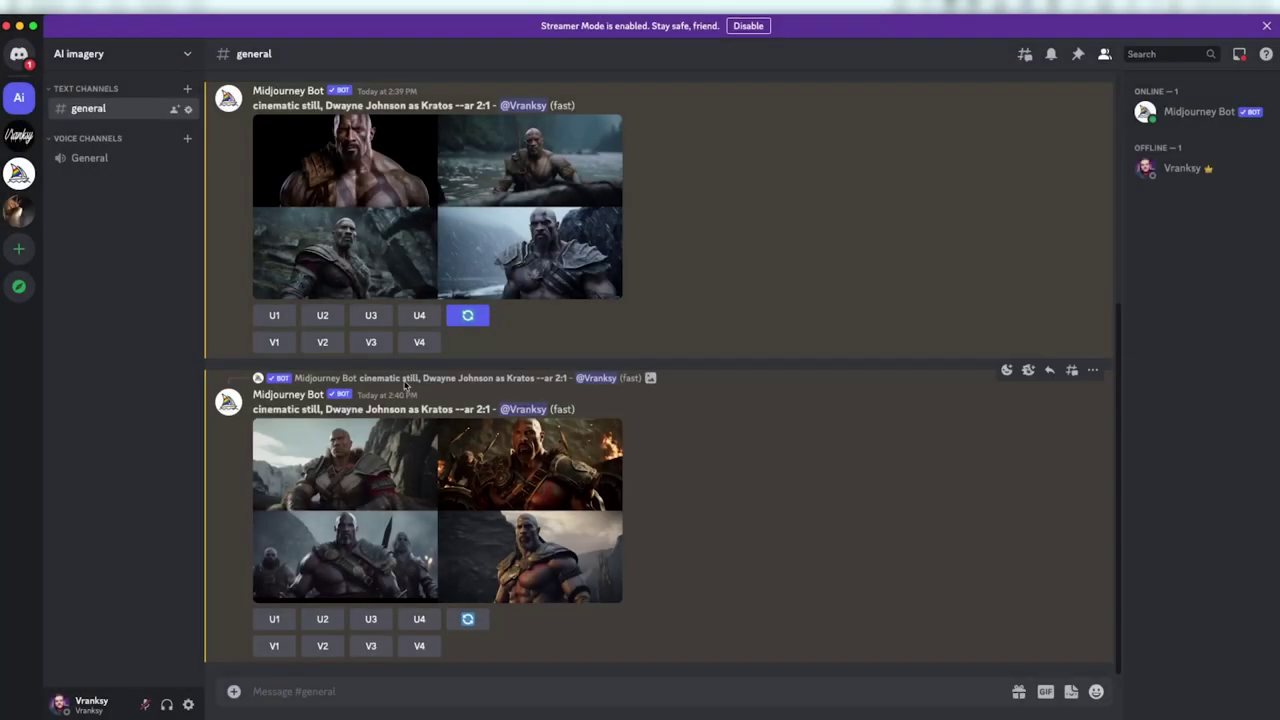
pyautogui.click(419, 316)
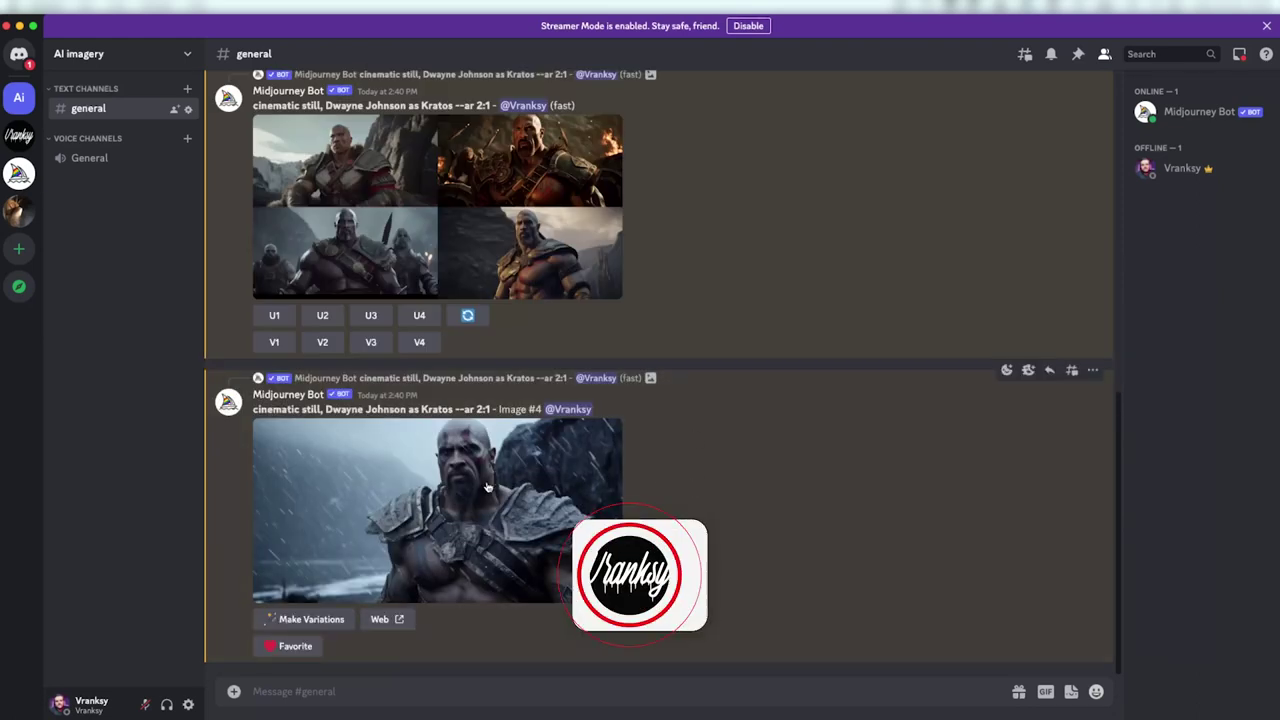
# - Save the upscaled Kratos image to disk
pyautogui.click(487, 487)
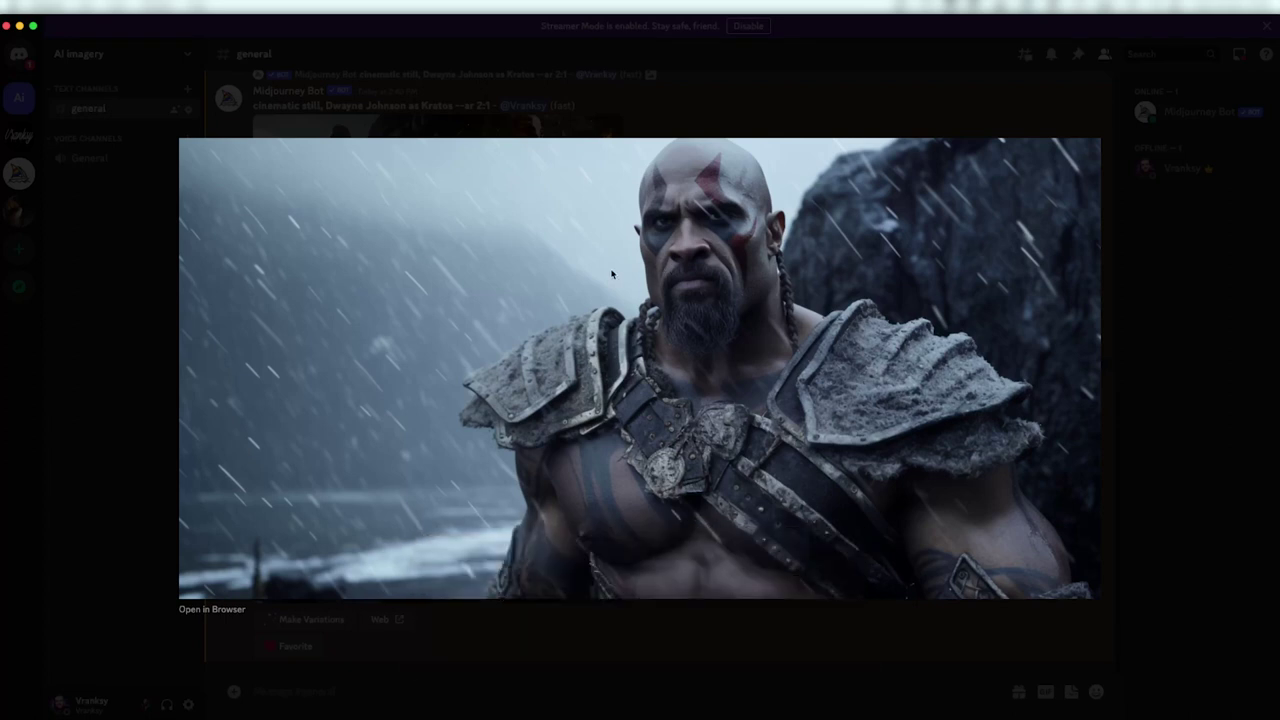
pyautogui.rightClick(613, 274)
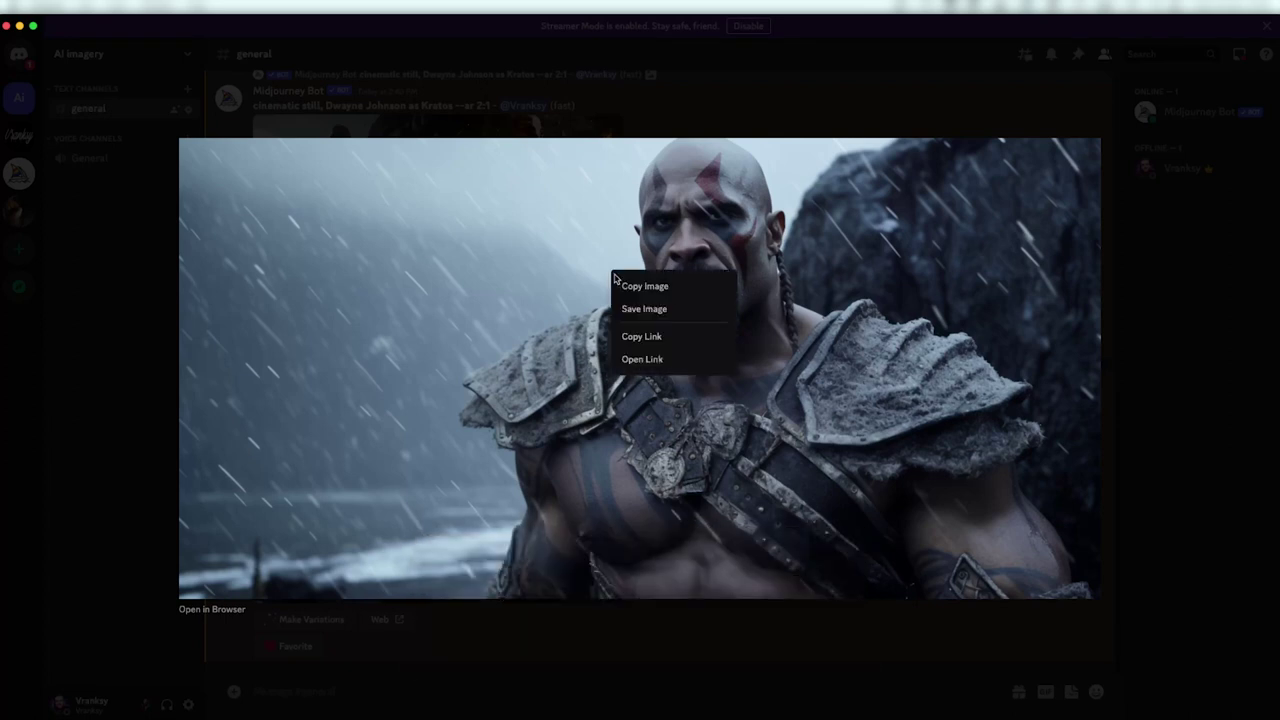
pyautogui.click(683, 305)
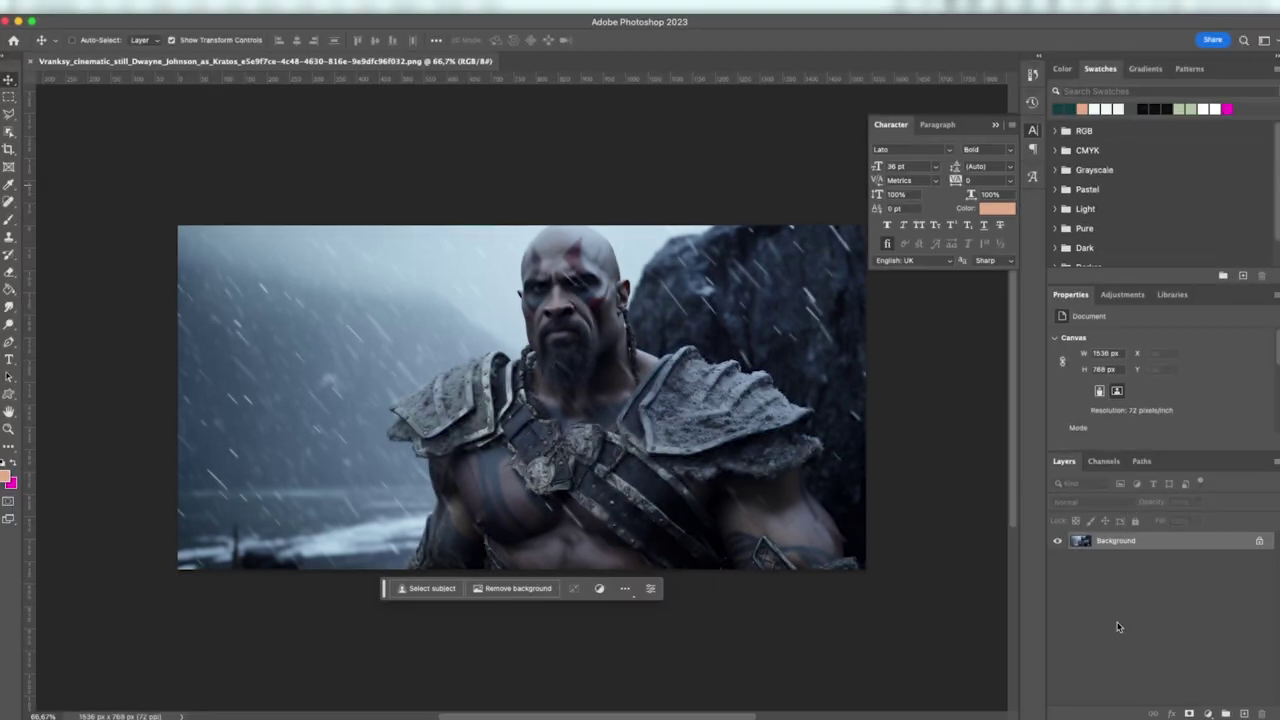
# - Duplicate the Background layer twice and mask the top copy to the selected Kratos figure
pyautogui.moveTo(1099, 545); pyautogui.dragTo(1243, 713)
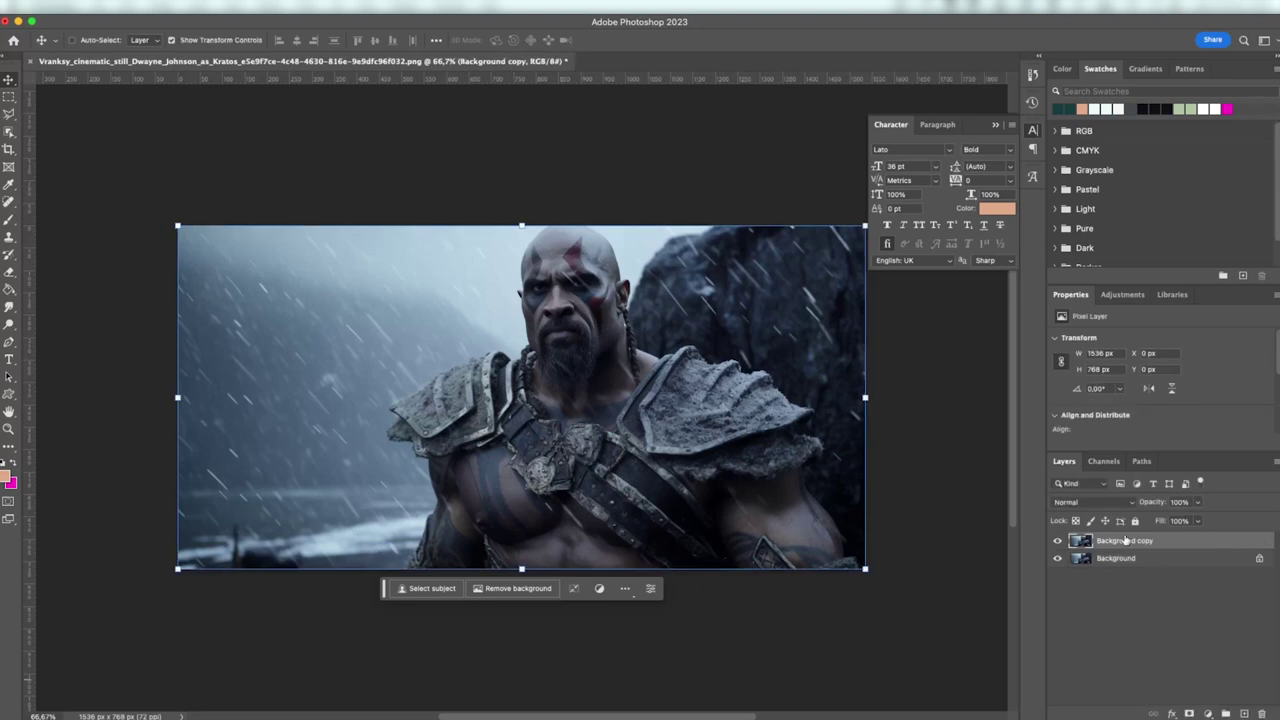
pyautogui.moveTo(1116, 541); pyautogui.dragTo(1243, 713)
pyautogui.press('m')
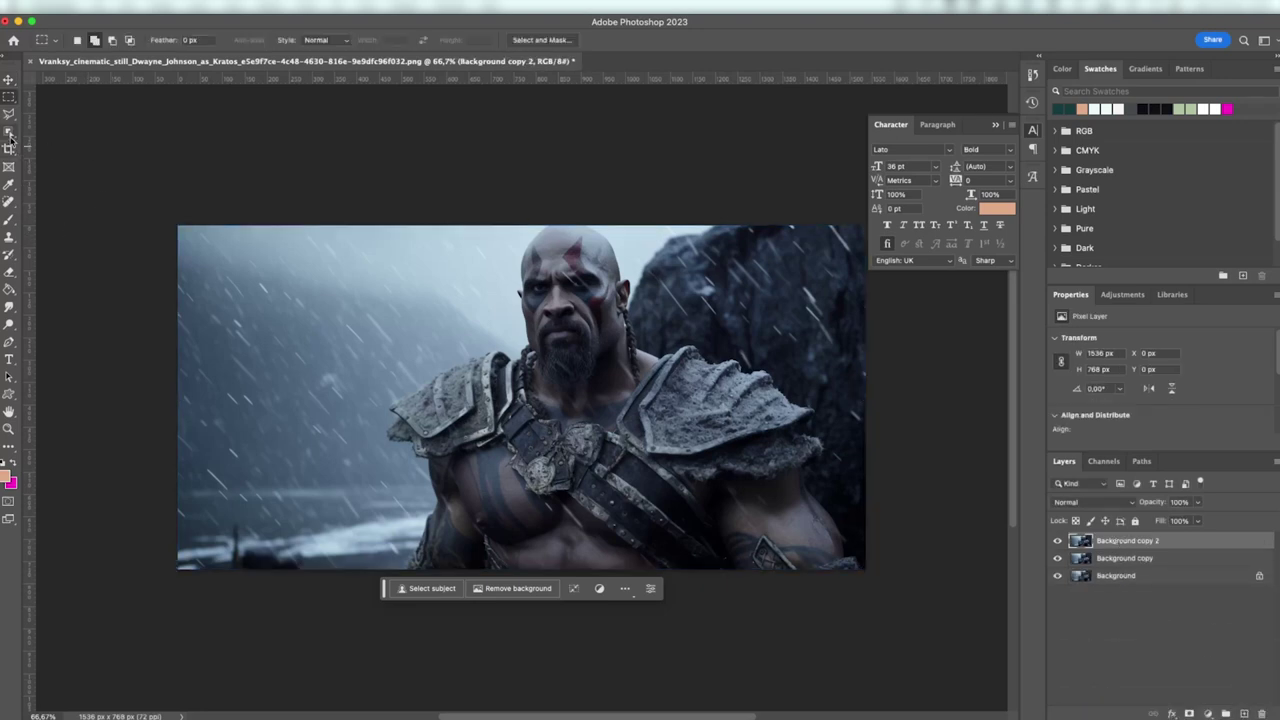
pyautogui.click(9, 133)
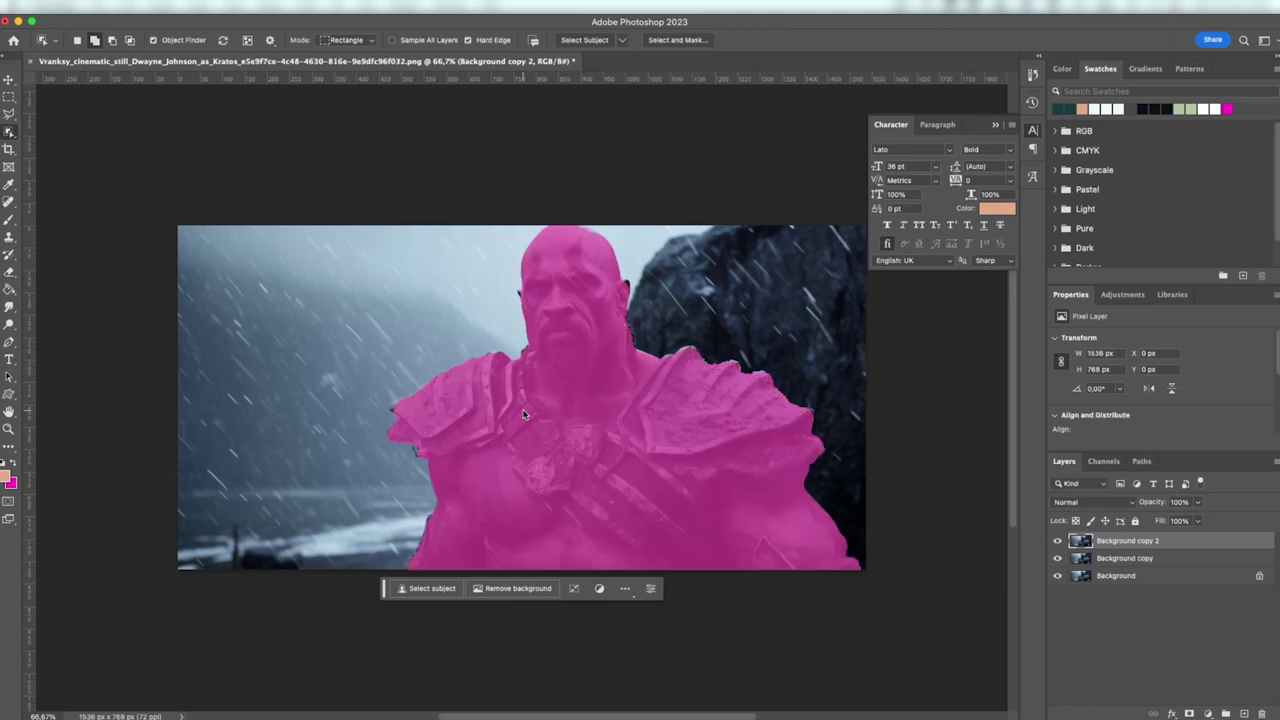
pyautogui.click(522, 410)
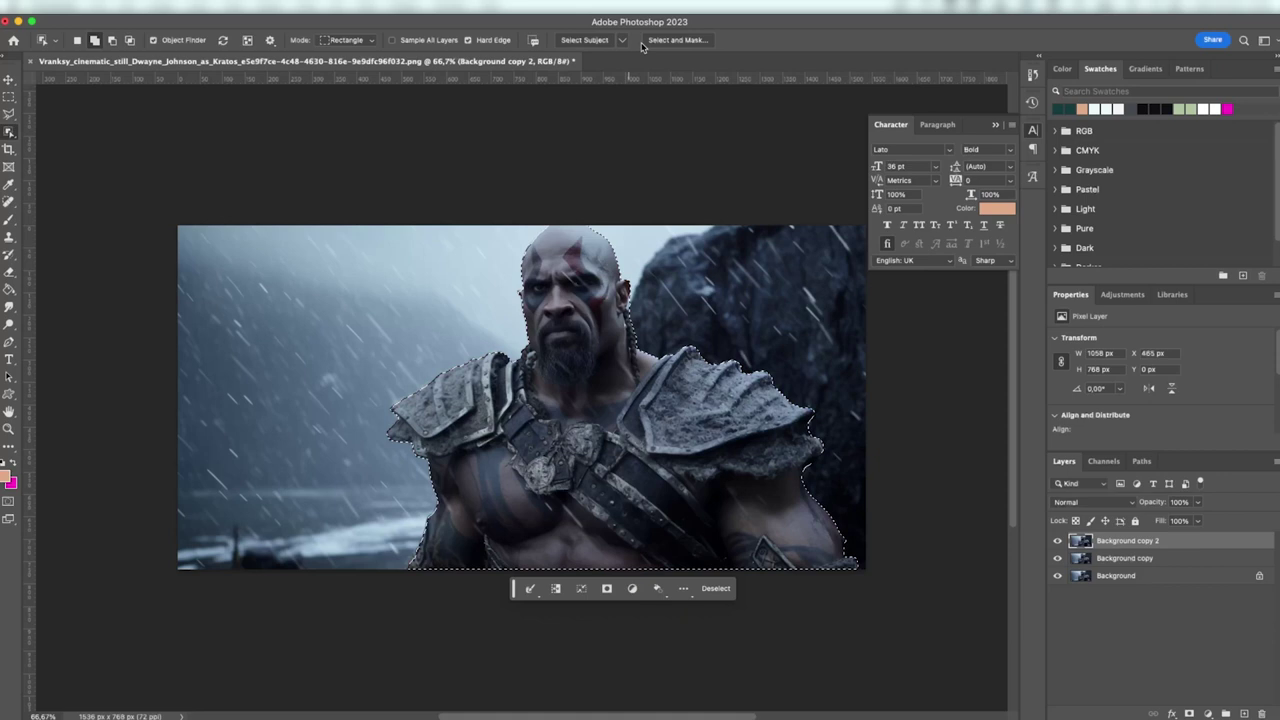
pyautogui.click(1189, 713)
# - Rename the masked layer to Kratos and load its mask as a selection
pyautogui.doubleClick(1155, 542)
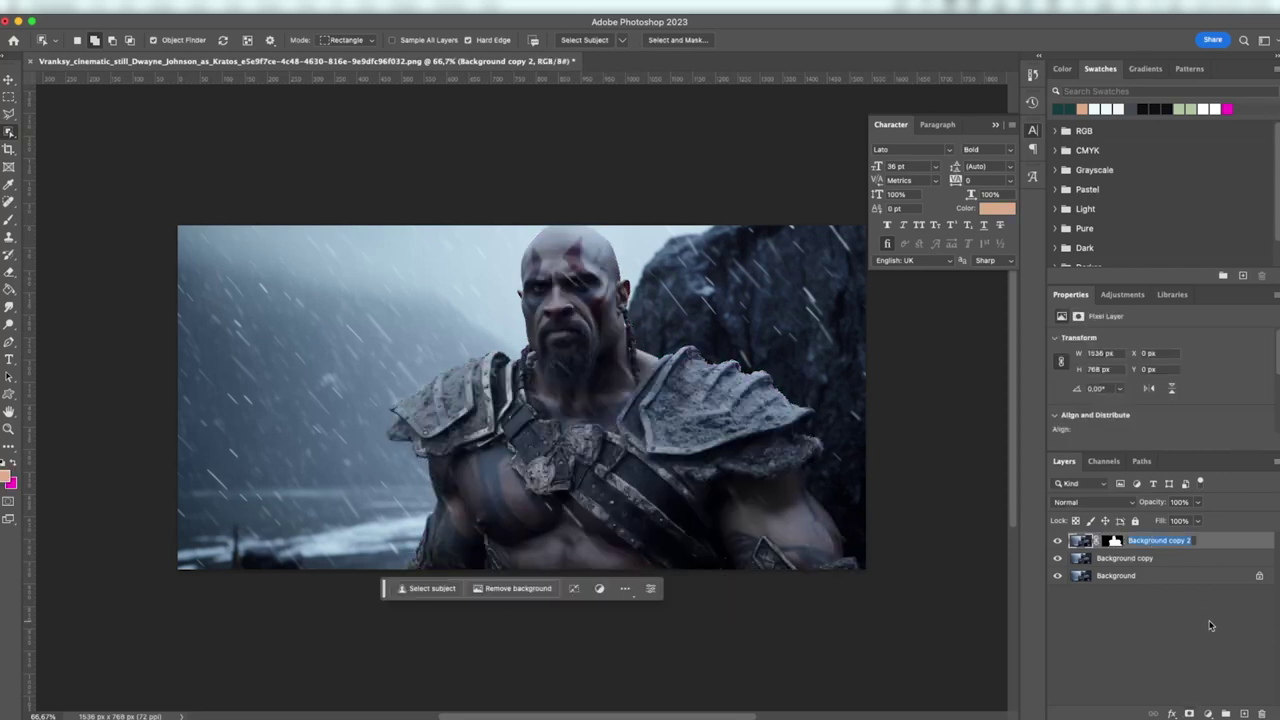
pyautogui.write('Kratos')
pyautogui.press('Return')
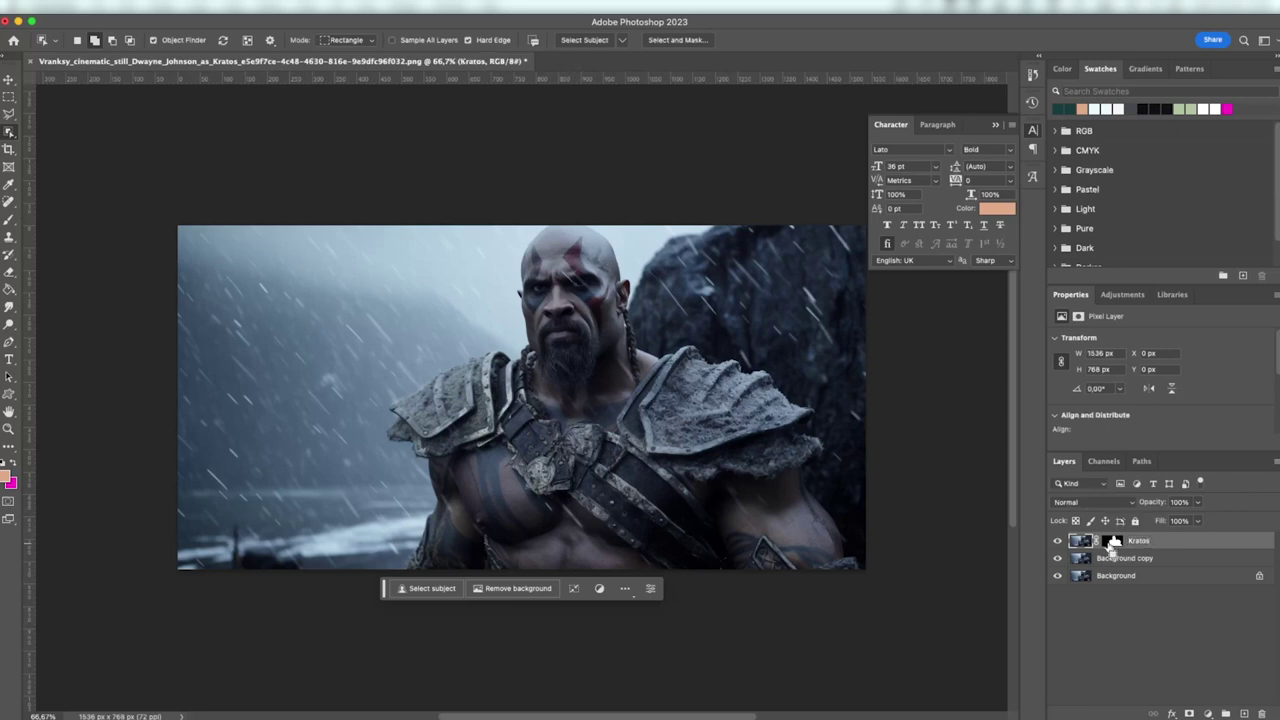
pyautogui.keyDown('super'); pyautogui.click(1113, 541); pyautogui.keyUp('super')
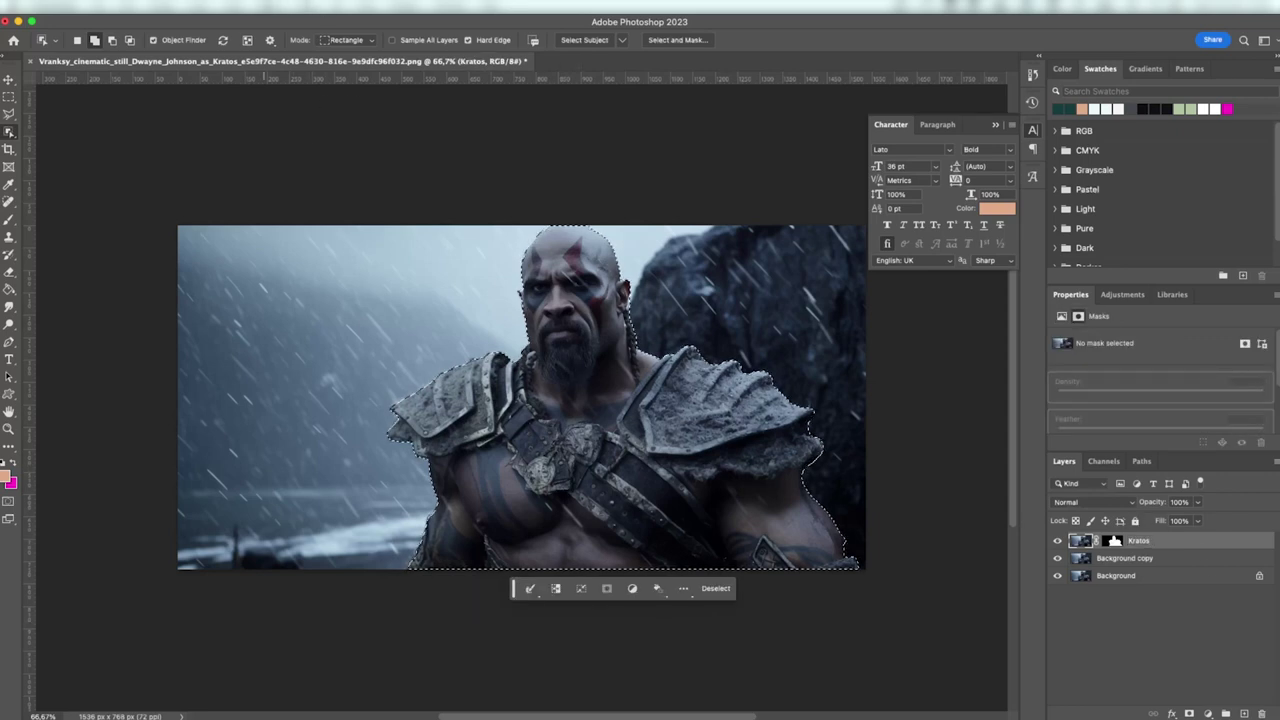
# - Expand the figure selection outward by 5 pixels
pyautogui.click(268, 5)
pyautogui.moveTo(295, 203)
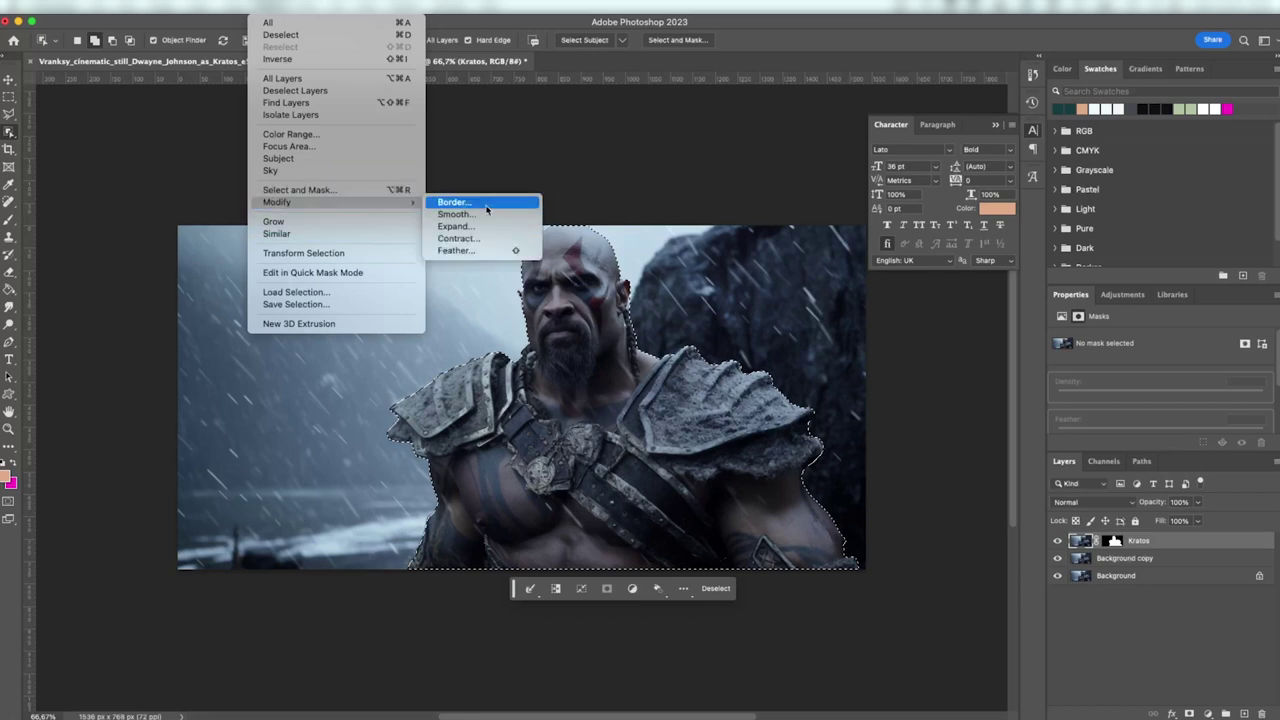
pyautogui.click(460, 226)
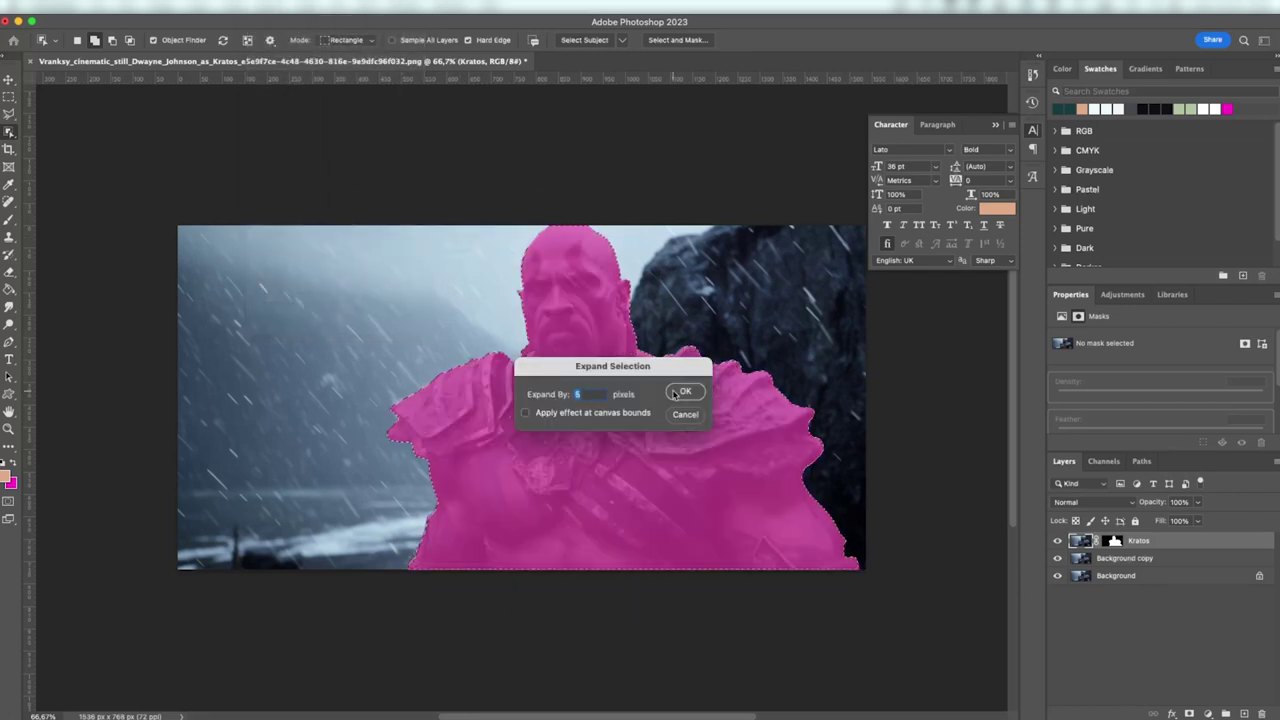
pyautogui.click(685, 391)
# - With Kratos hidden, Content-Aware Fill the selection on Background copy to erase the figure
pyautogui.click(1117, 561)
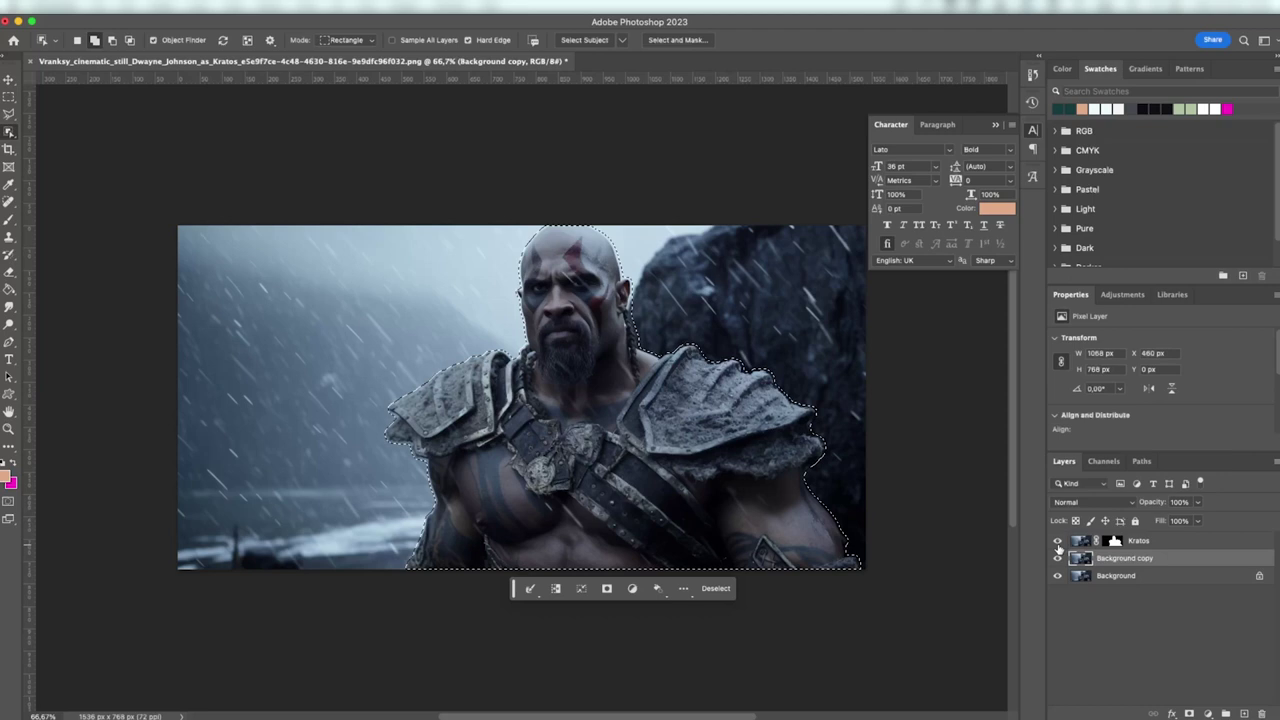
pyautogui.click(1057, 540)
pyautogui.click(9, 97)
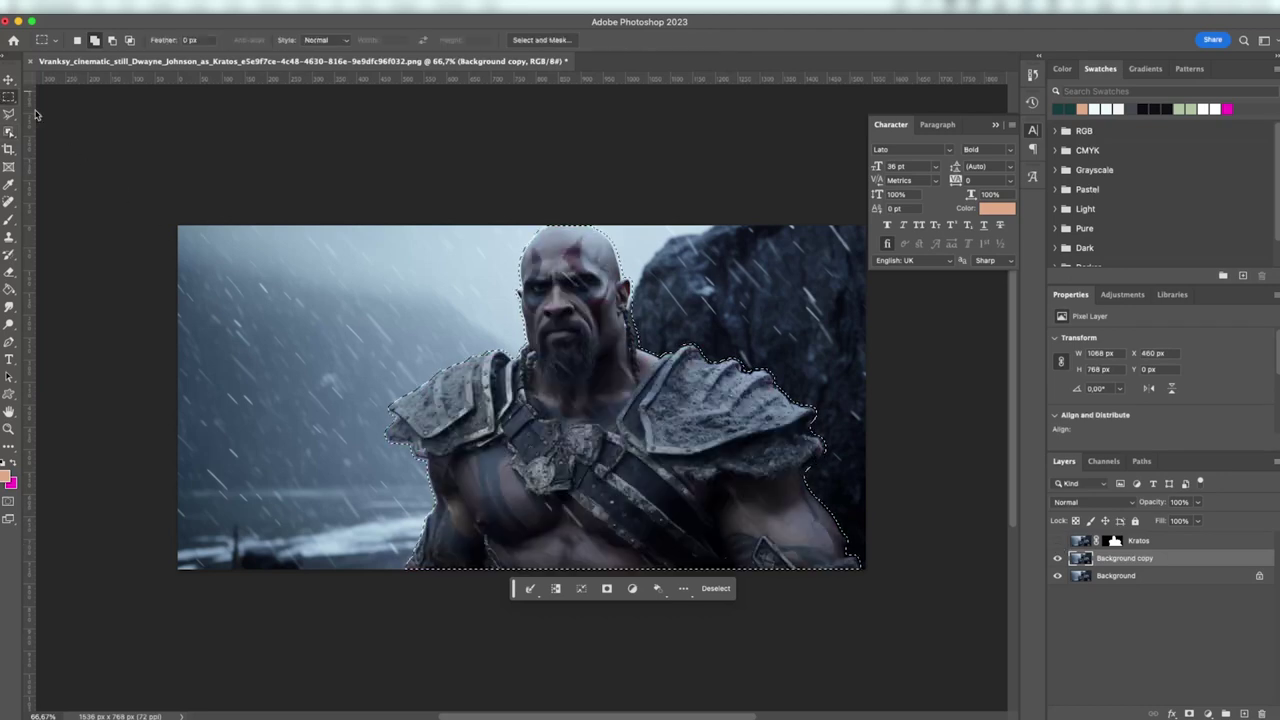
pyautogui.rightClick(557, 316)
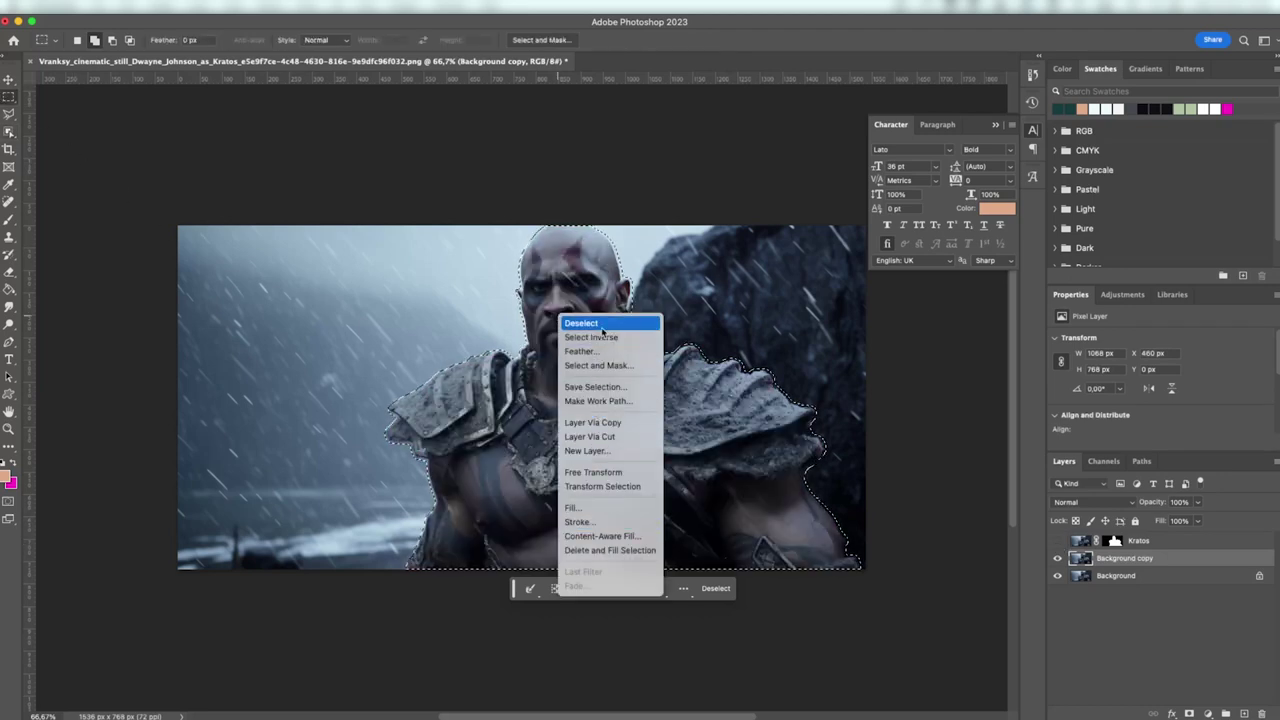
pyautogui.click(592, 507)
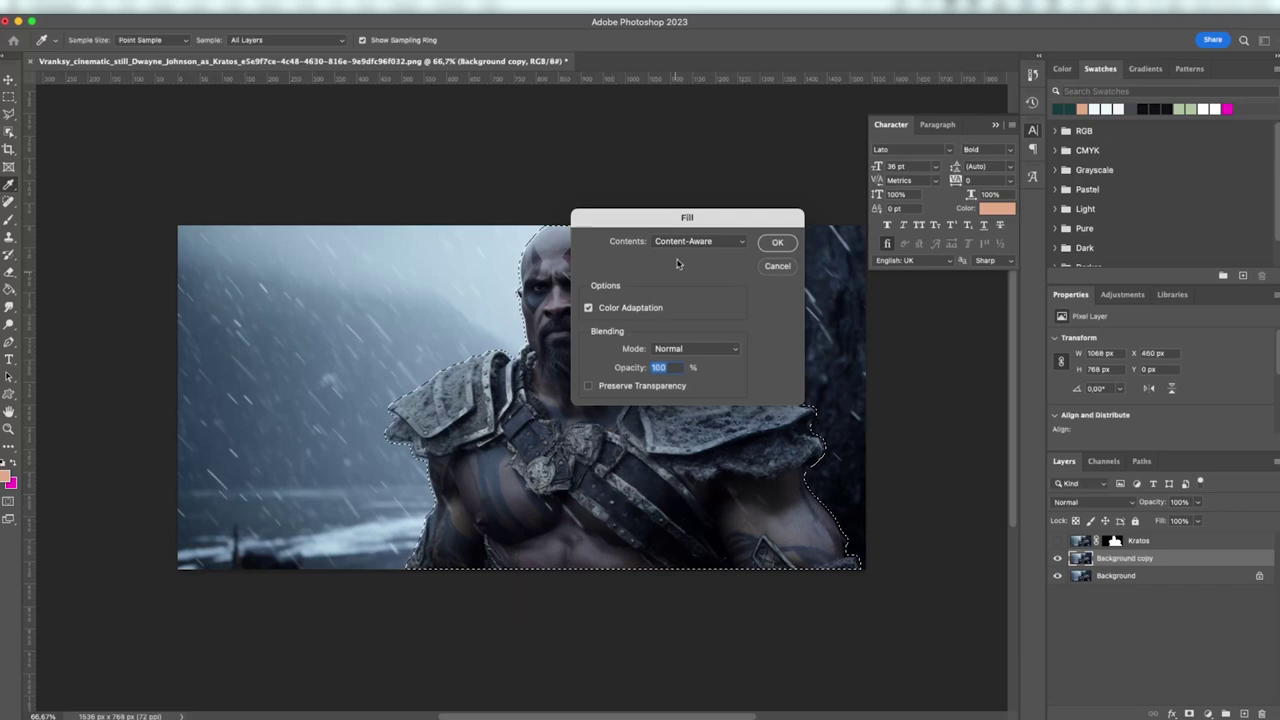
pyautogui.click(778, 243)
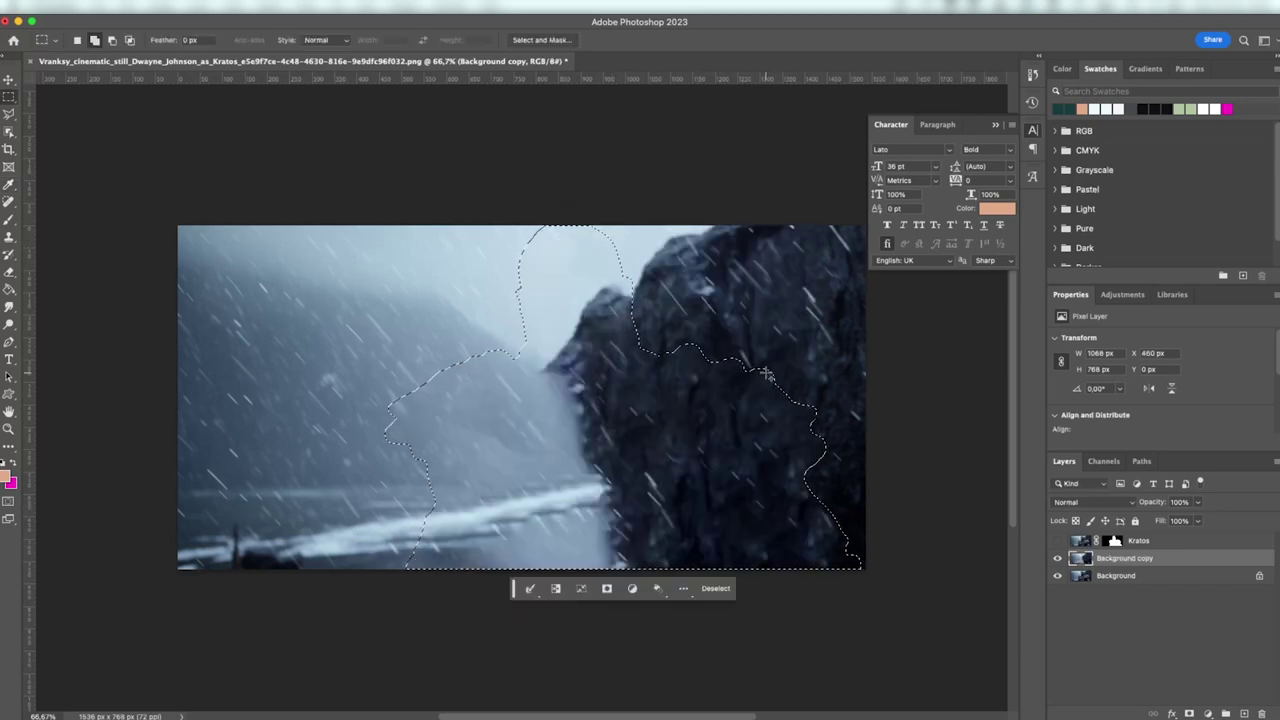
# - Deselect and make the Kratos layer visible again
pyautogui.rightClick(613, 366)
pyautogui.click(626, 372)
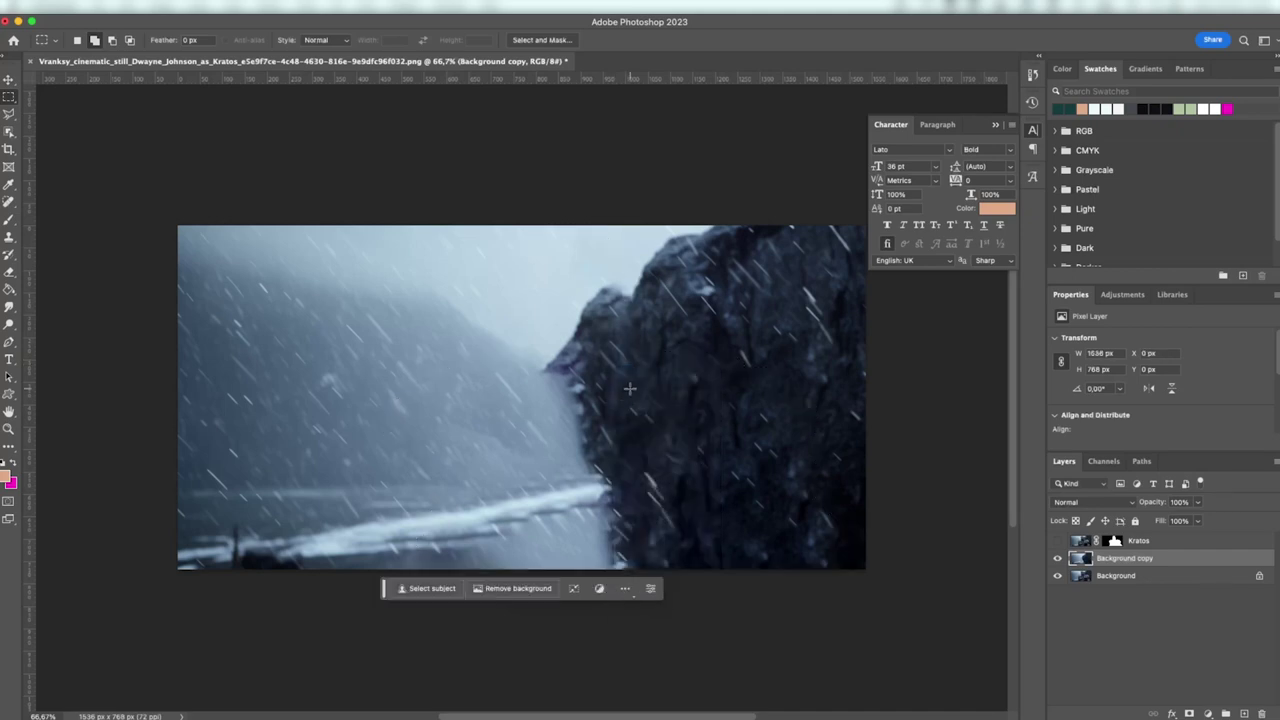
pyautogui.click(1059, 540)
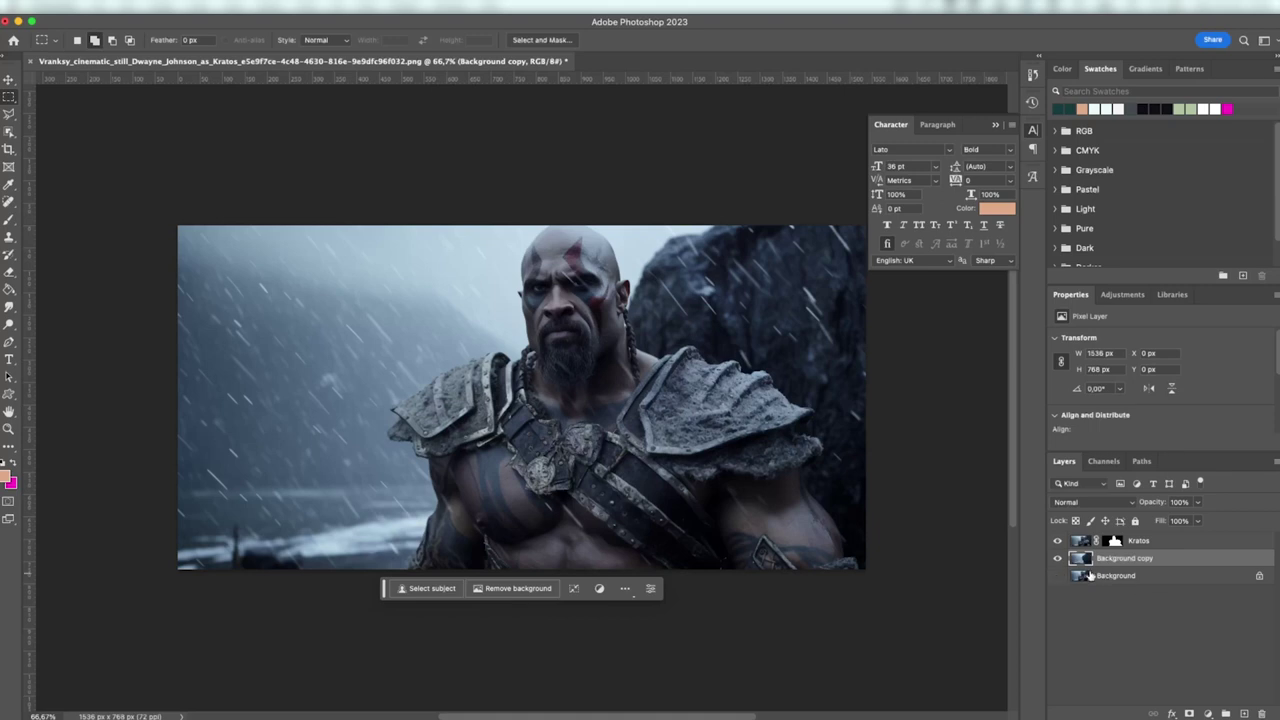
# - Delete the locked Background layer and check the cleaned background beneath Kratos
pyautogui.moveTo(1123, 583); pyautogui.dragTo(1261, 713)
pyautogui.click(1057, 541)
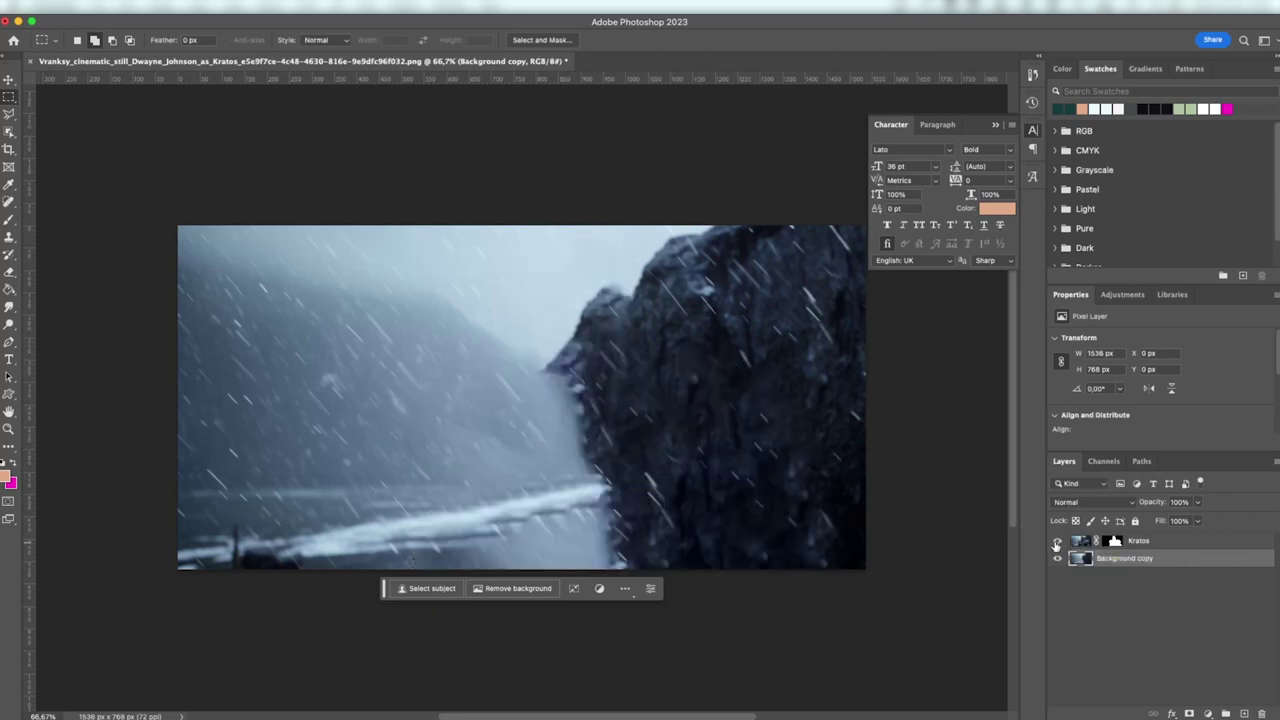
pyautogui.click(1057, 541)
# - Save the document to the Desktop as 'The Rock as Kratos'
pyautogui.click(98, 4)
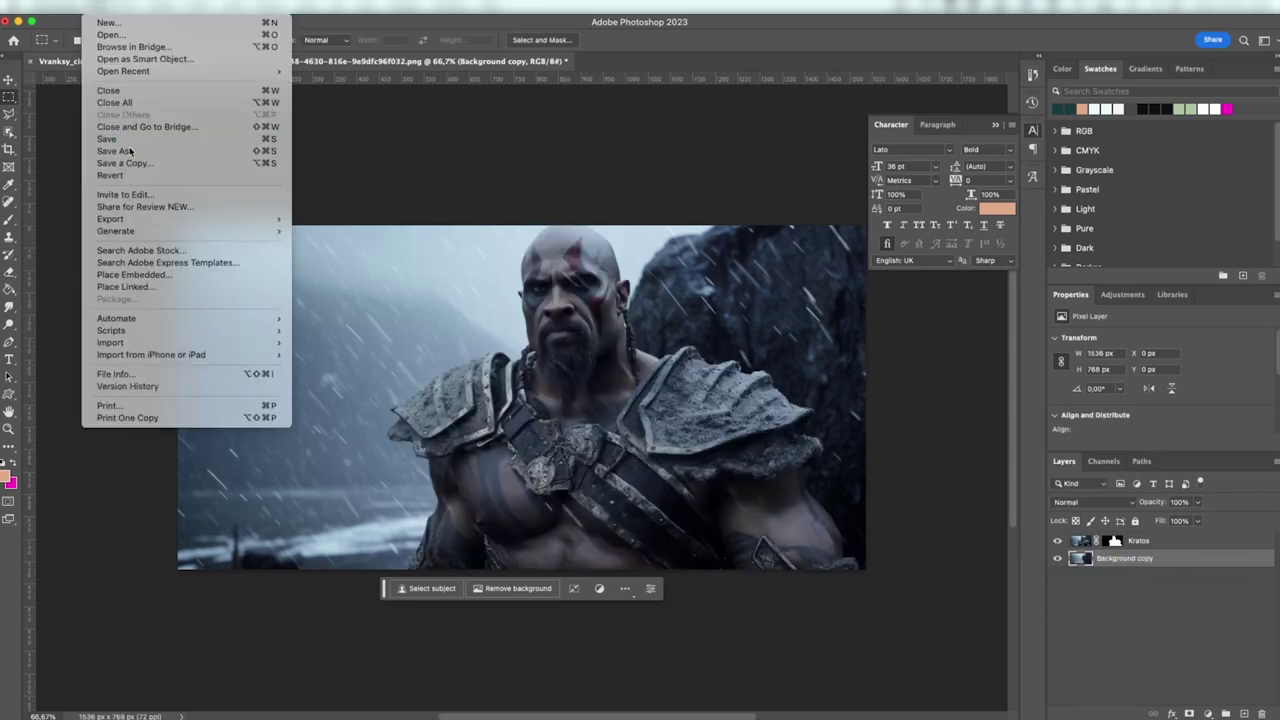
pyautogui.click(634, 272)
pyautogui.write('The Rock as K')
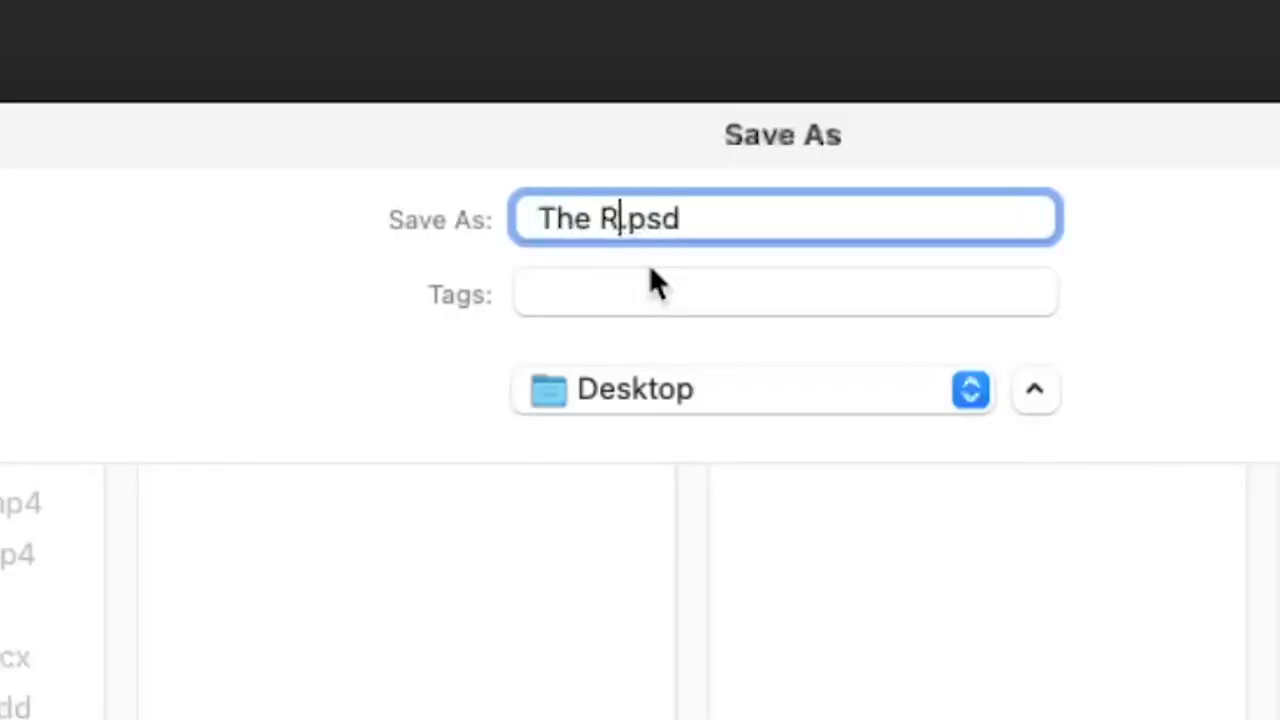
pyautogui.write('ratos')
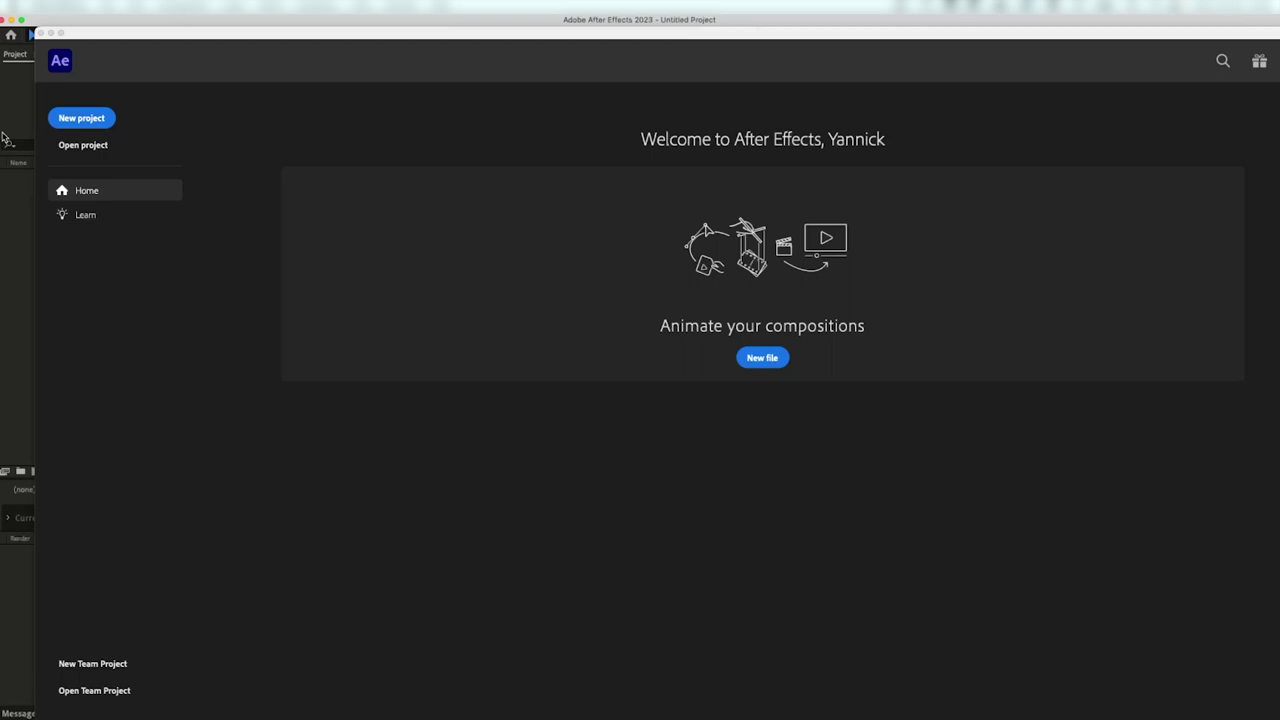
# - Create a new composition named Kratos at 1920 × 960, 24 fps
pyautogui.click(114, 120)
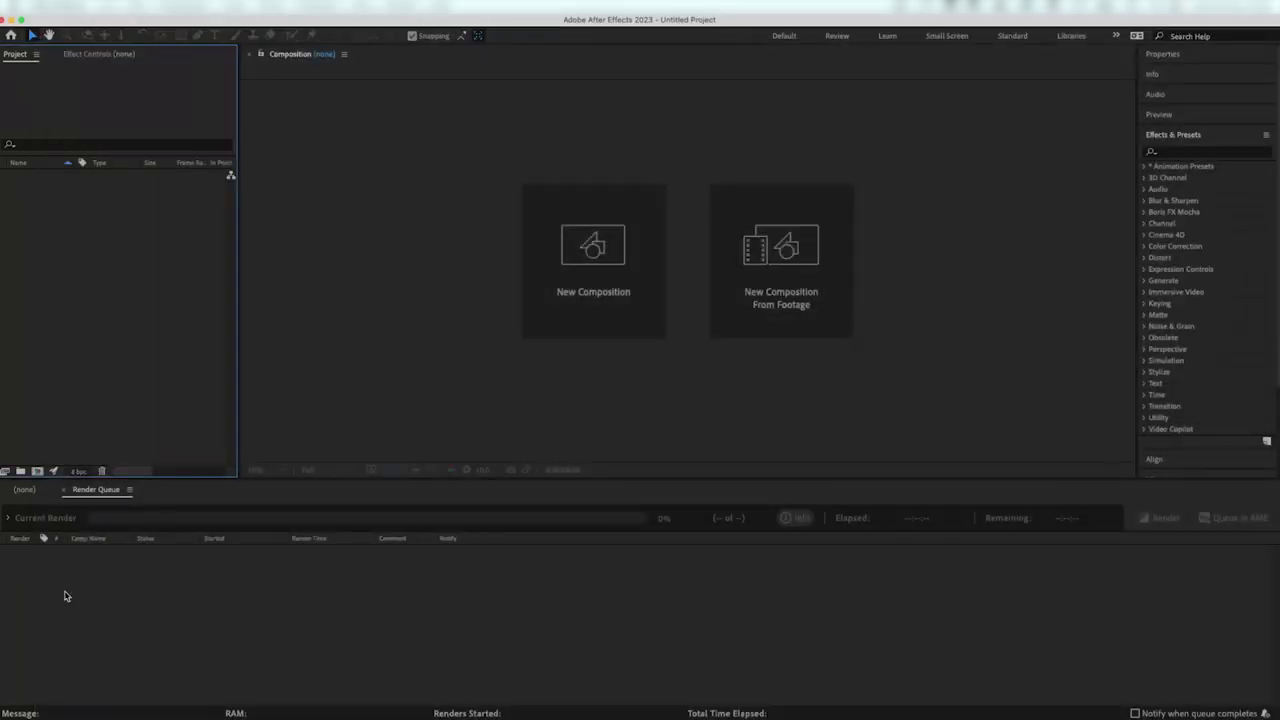
pyautogui.click(593, 295)
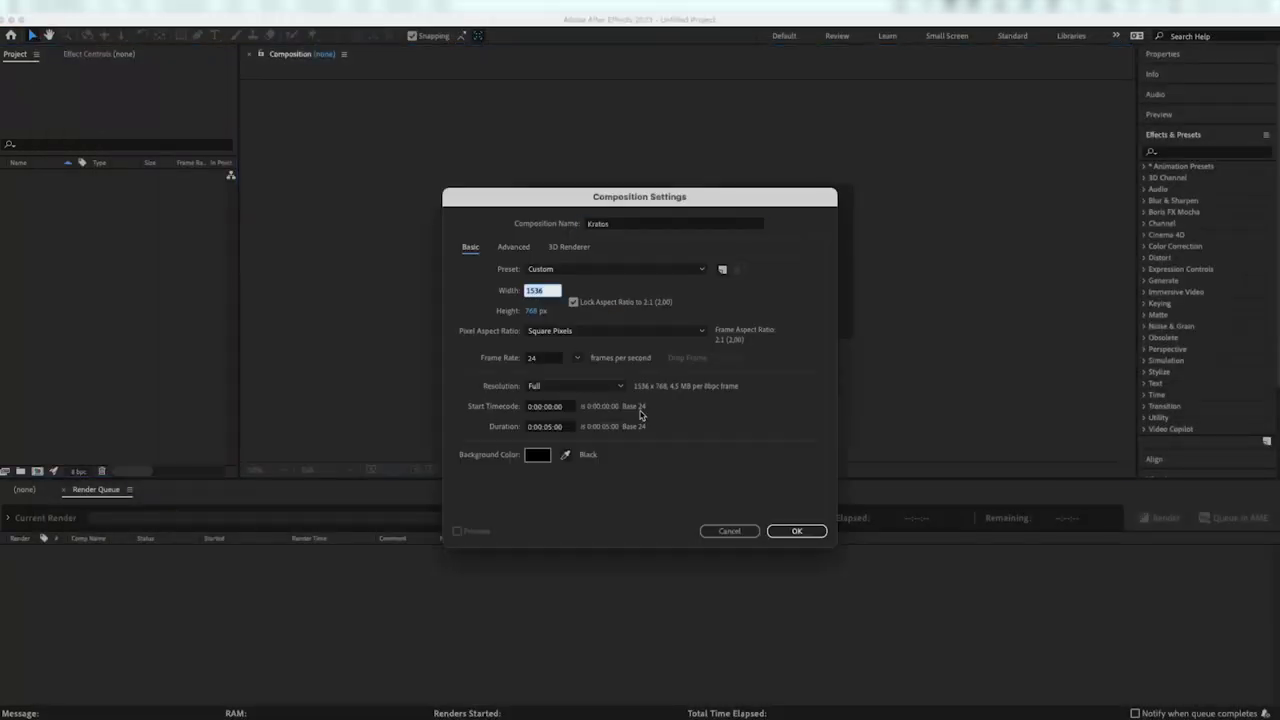
pyautogui.write('1920')
pyautogui.click(542, 310)
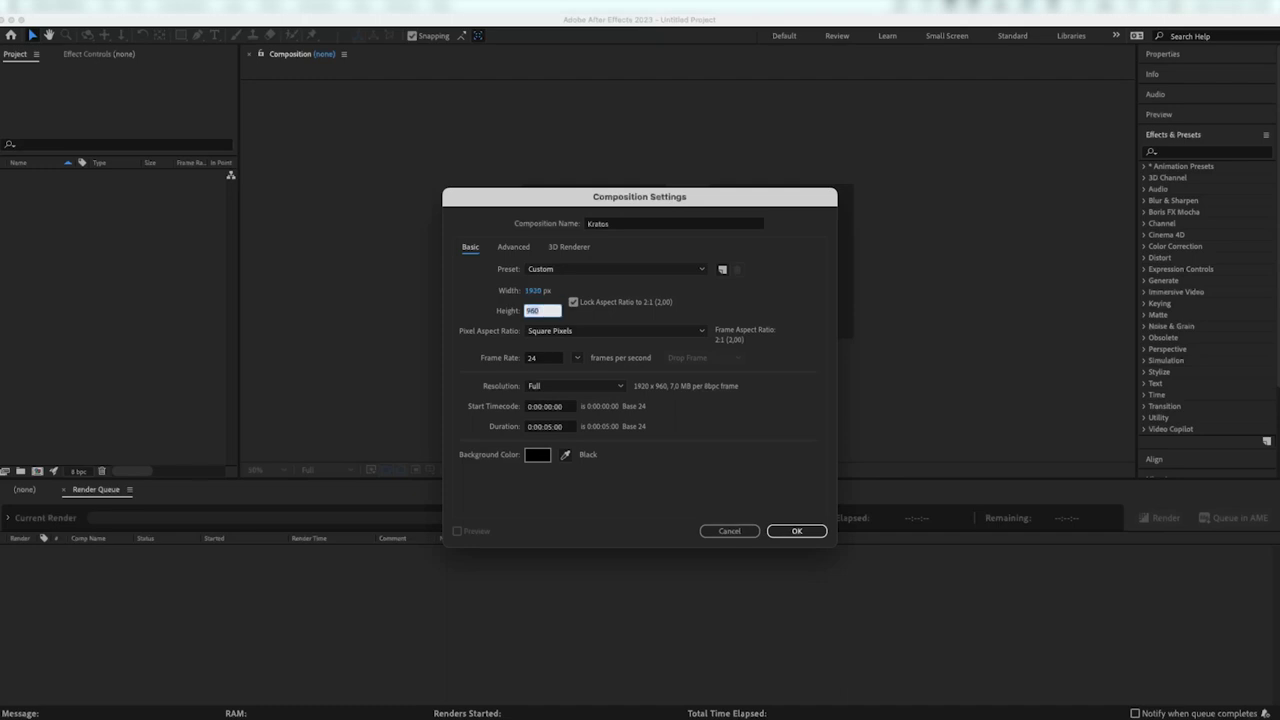
pyautogui.click(800, 531)
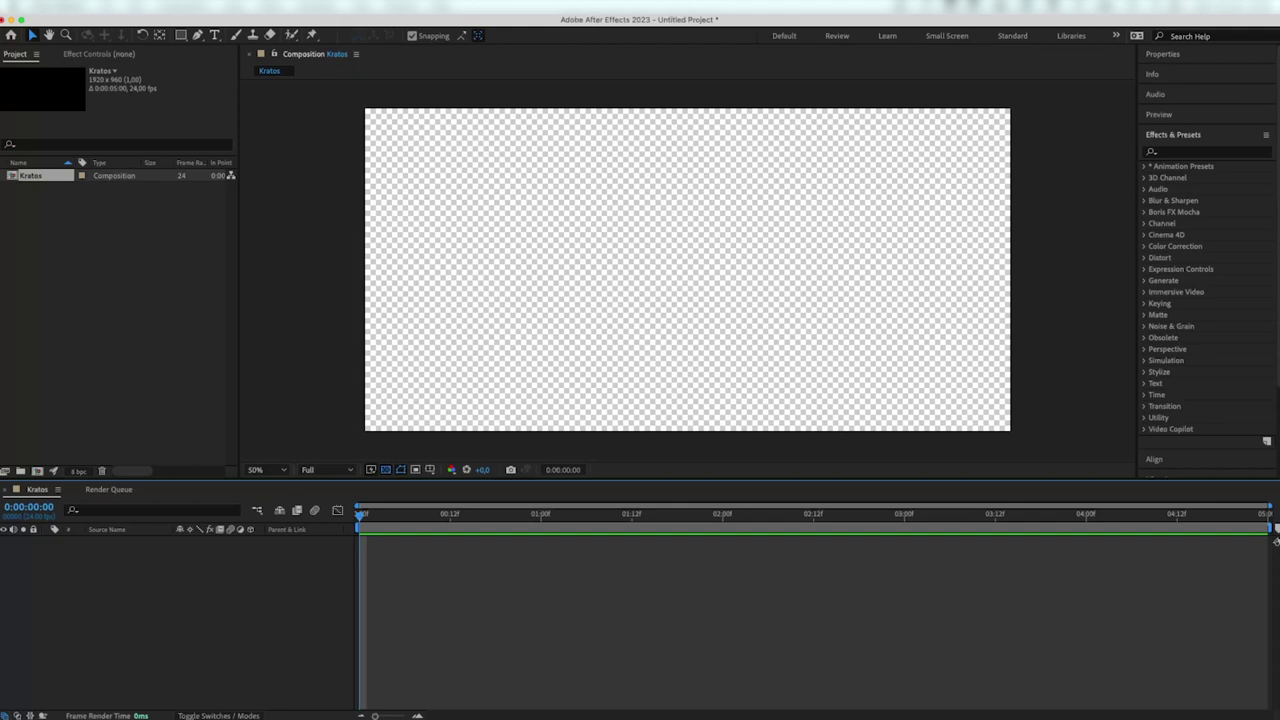
# - Import The Rock as Kratos.psd as a layered composition into Kratos and scale it to 125%
pyautogui.moveTo(400, 643); pyautogui.dragTo(142, 607)
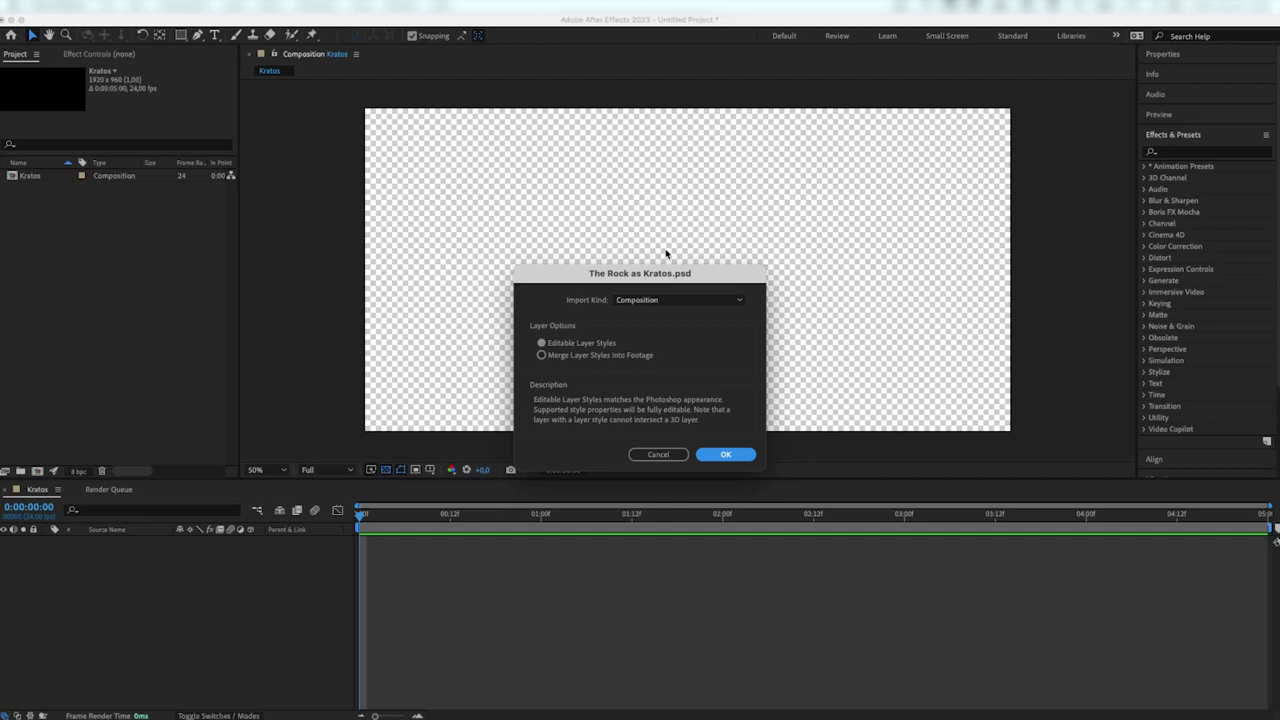
pyautogui.click(721, 455)
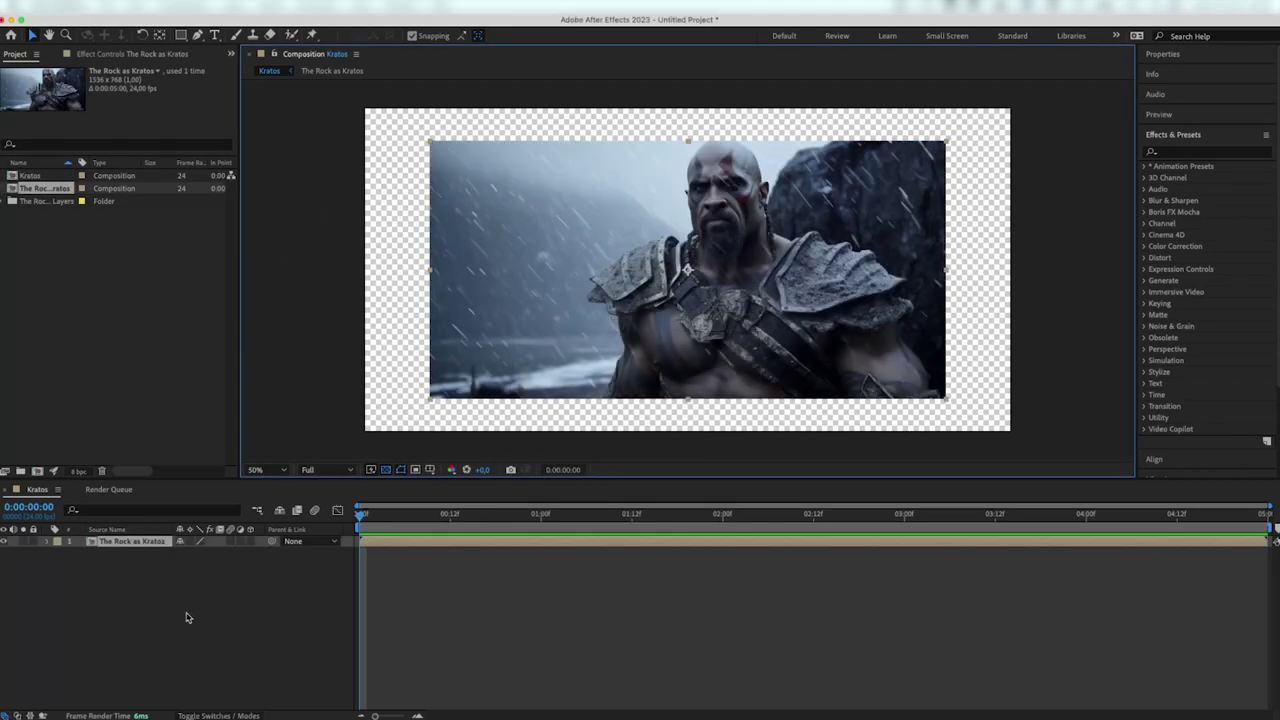
pyautogui.press('s')
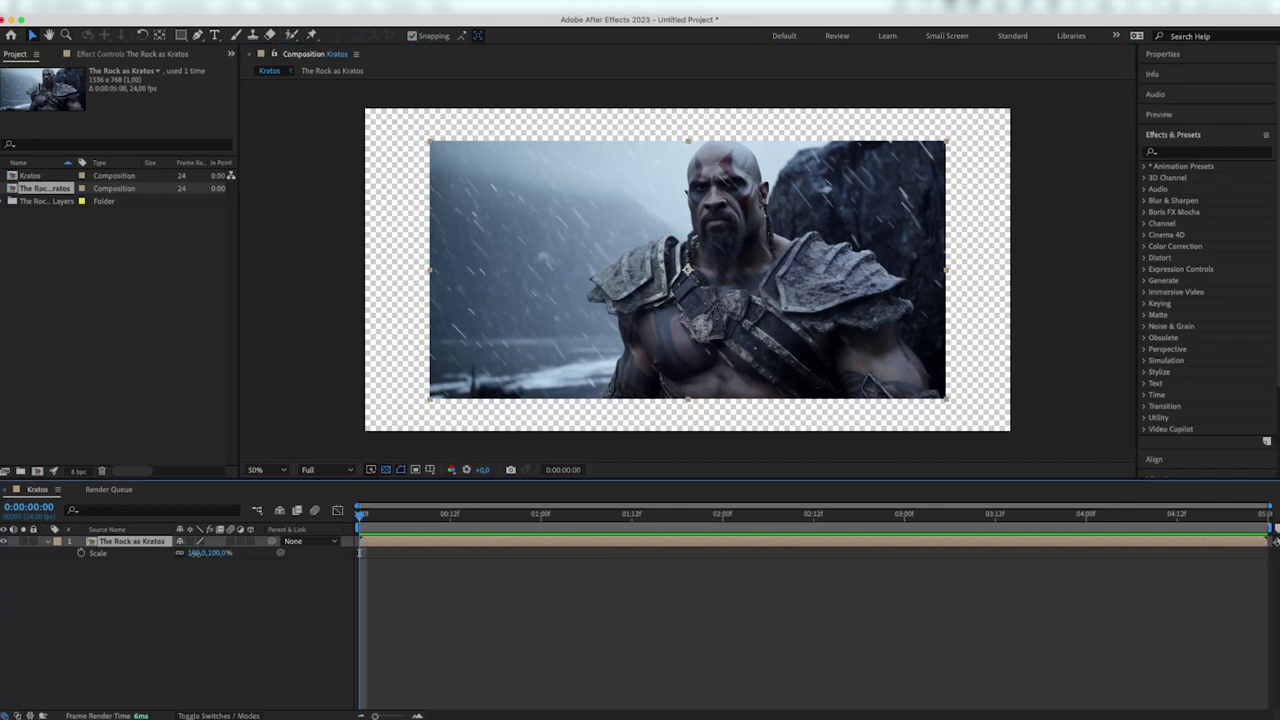
pyautogui.click(200, 552)
pyautogui.write('125')
pyautogui.press('Return')
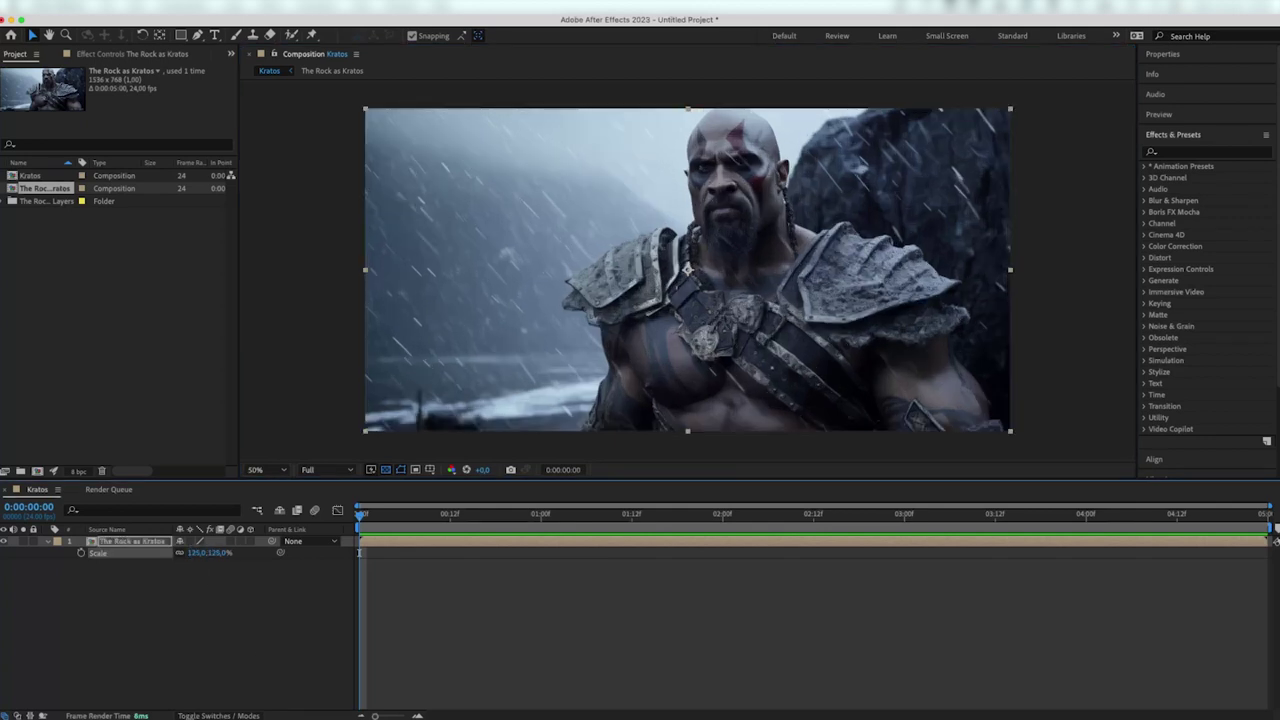
pyautogui.click(245, 670)
# - Inside The Rock as Kratos precomp, show the Kratos layer and nudge the figure slightly right
pyautogui.doubleClick(125, 542)
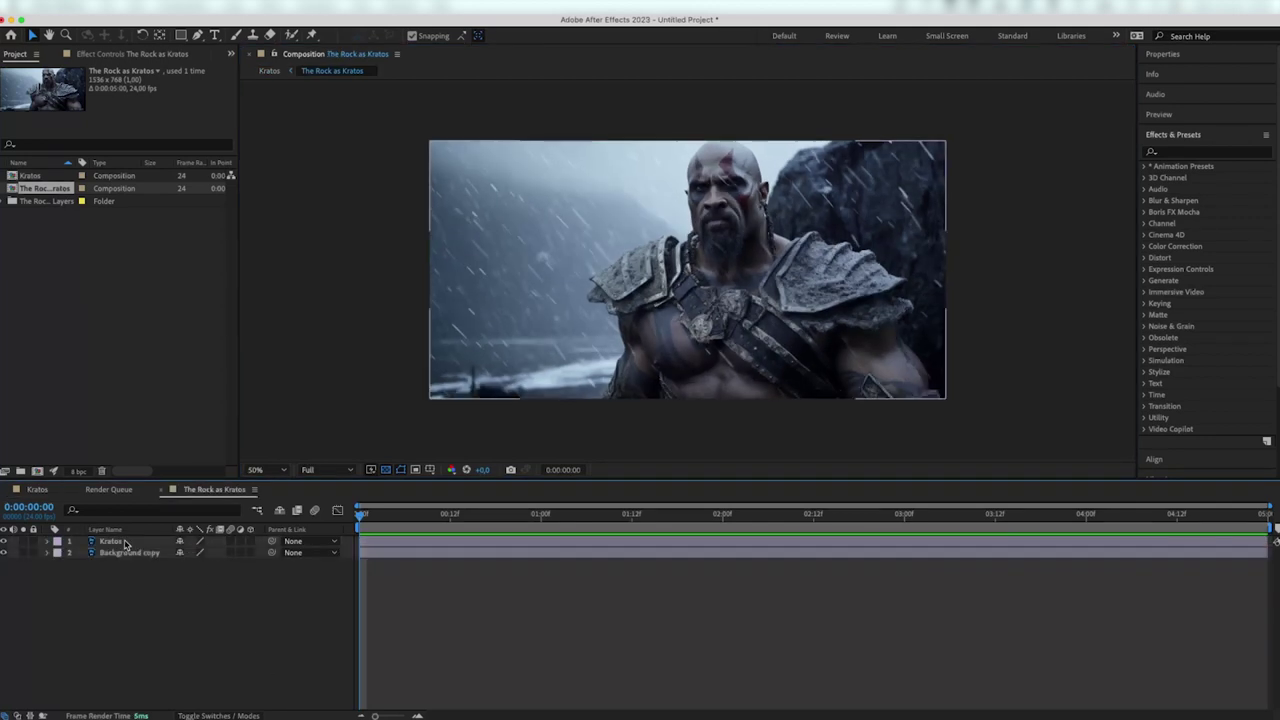
pyautogui.click(4, 541)
pyautogui.moveTo(715, 360)
pyautogui.mouseDown()
pyautogui.moveTo(605, 360)
pyautogui.moveTo(728, 358)
pyautogui.mouseUp()
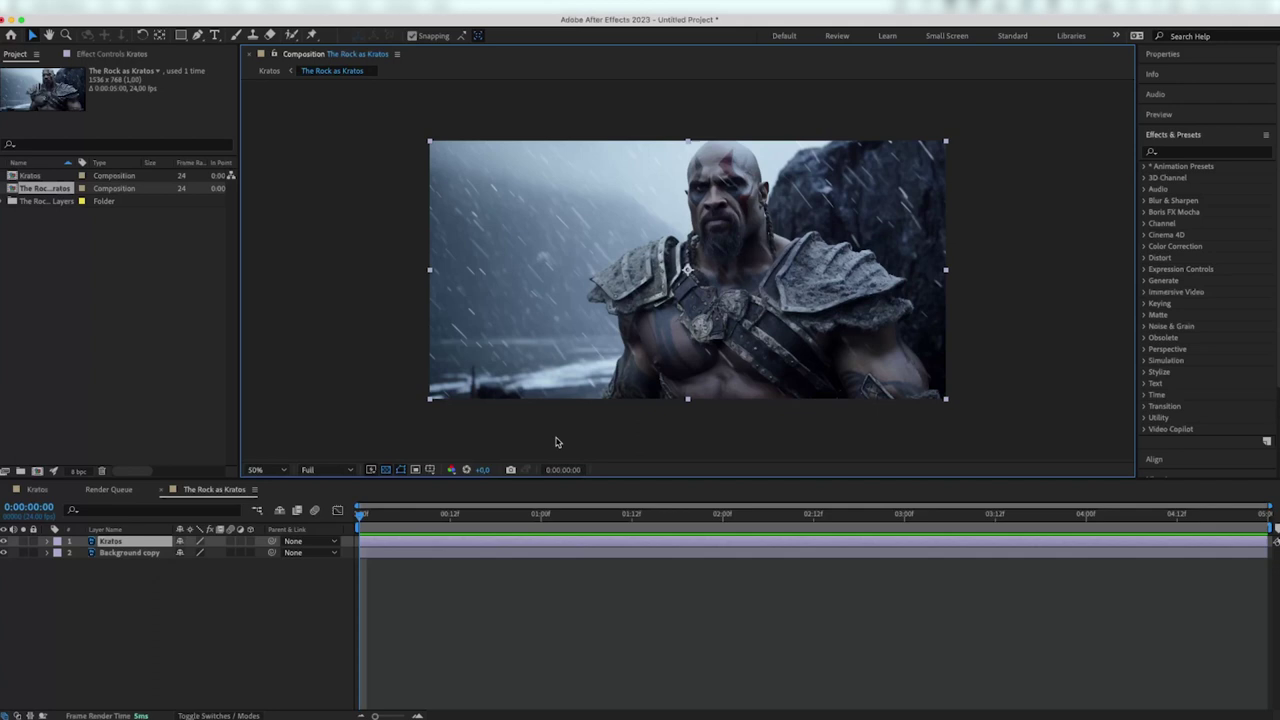
pyautogui.click(285, 565)
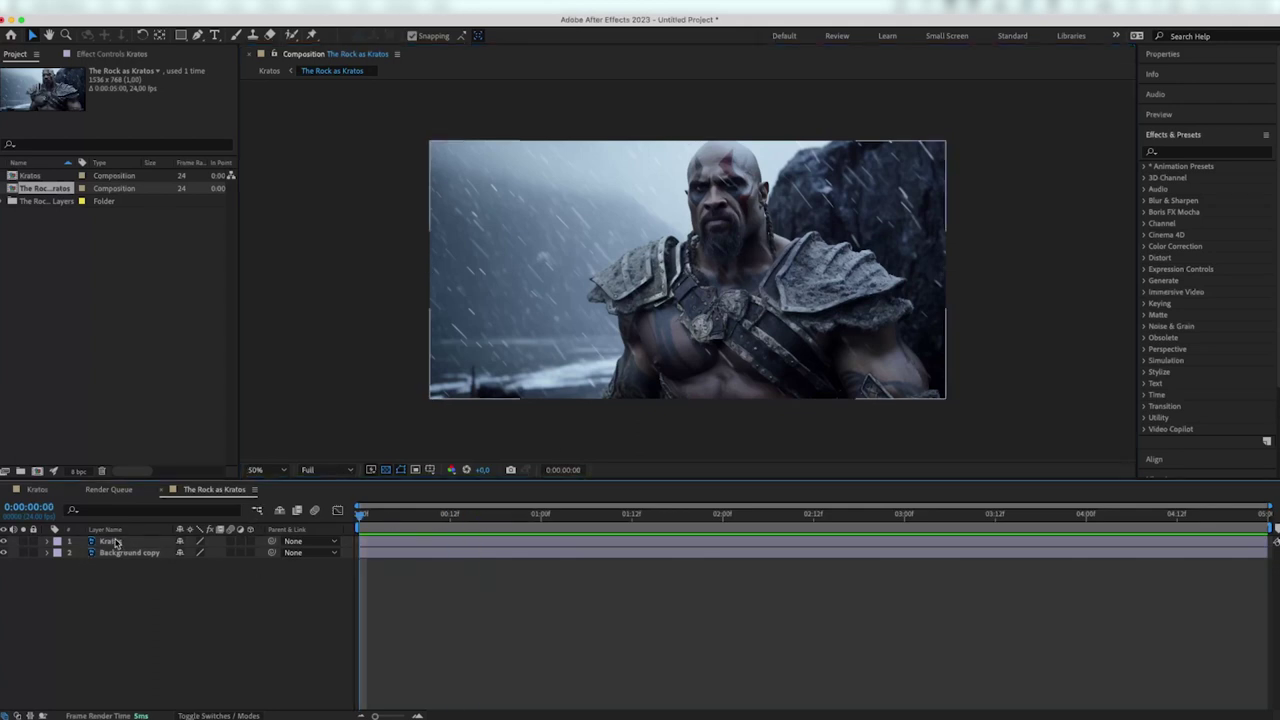
# - Apply Camera Lens Blur to the Background copy layer with a 5.0 blur radius
pyautogui.click(1192, 151)
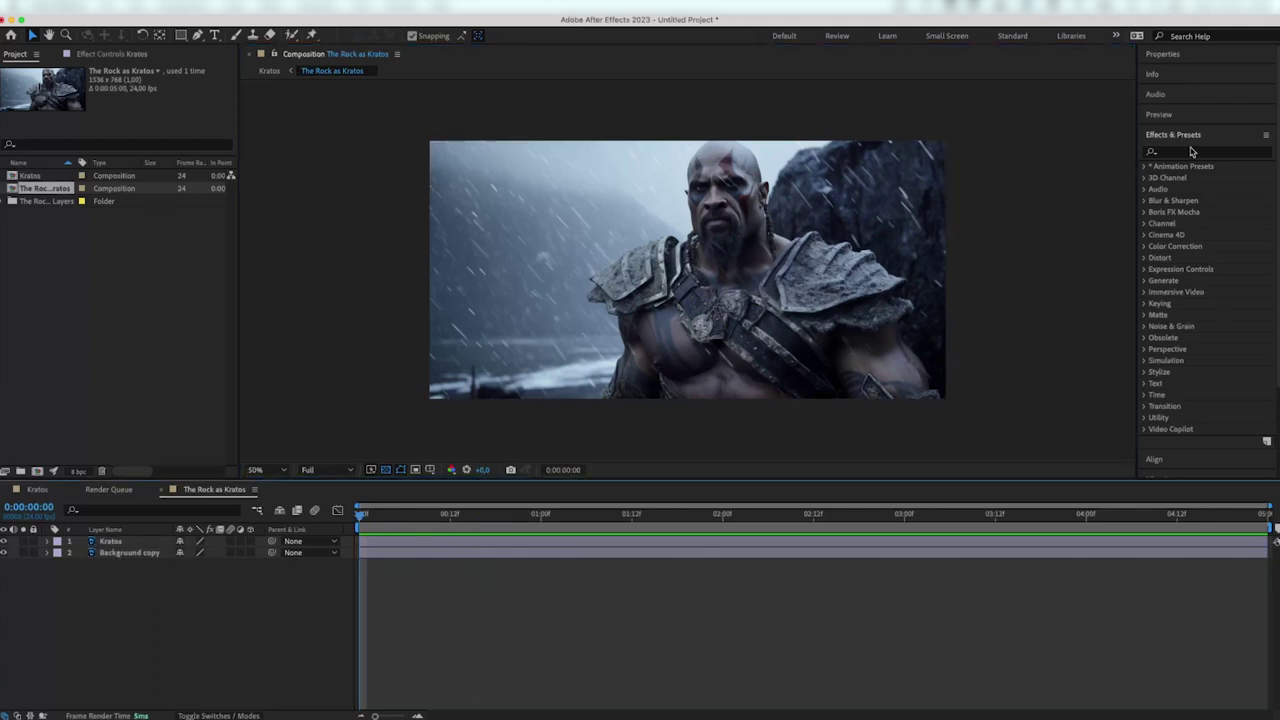
pyautogui.write('lens bl')
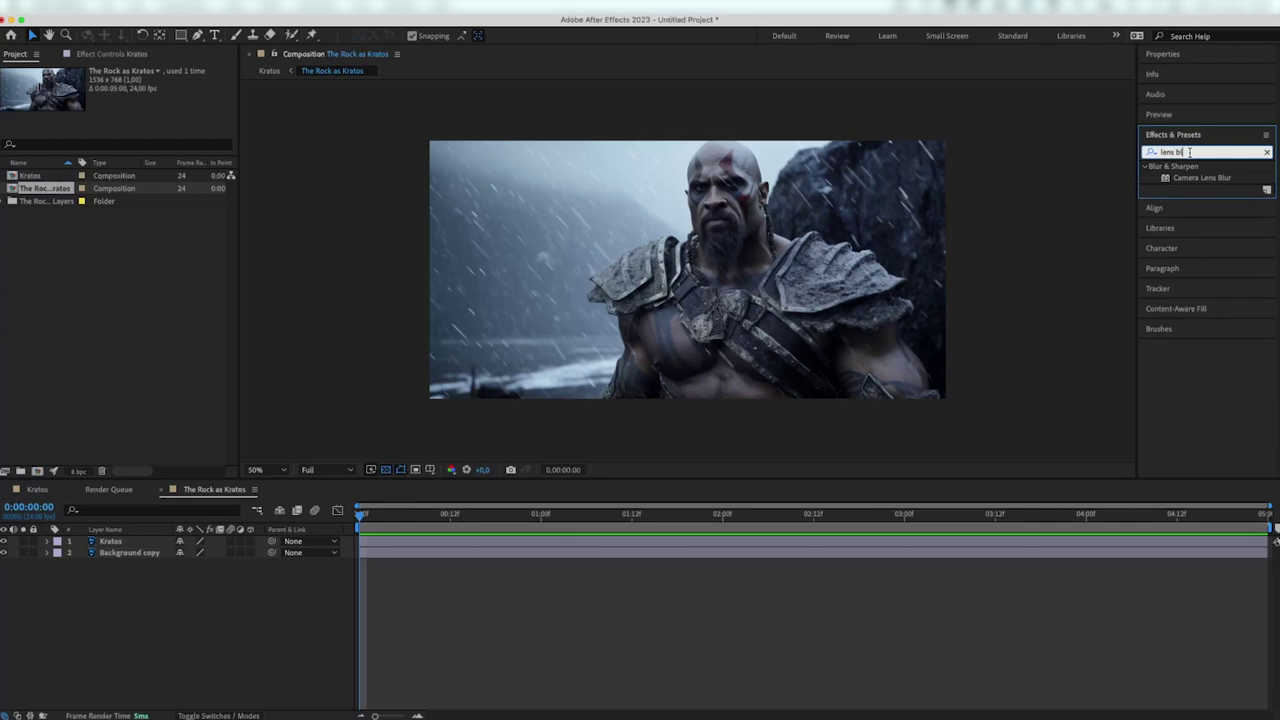
pyautogui.moveTo(1202, 177); pyautogui.dragTo(110, 553)
pyautogui.click(122, 587)
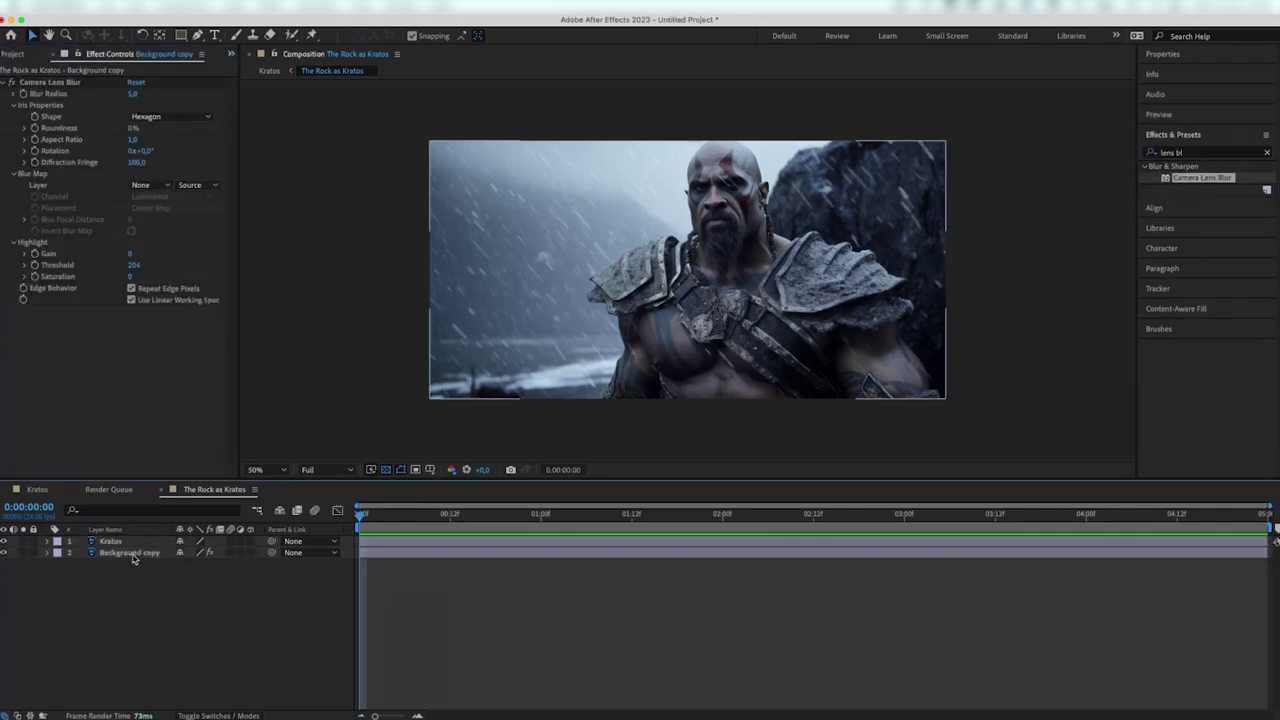
pyautogui.click(128, 552)
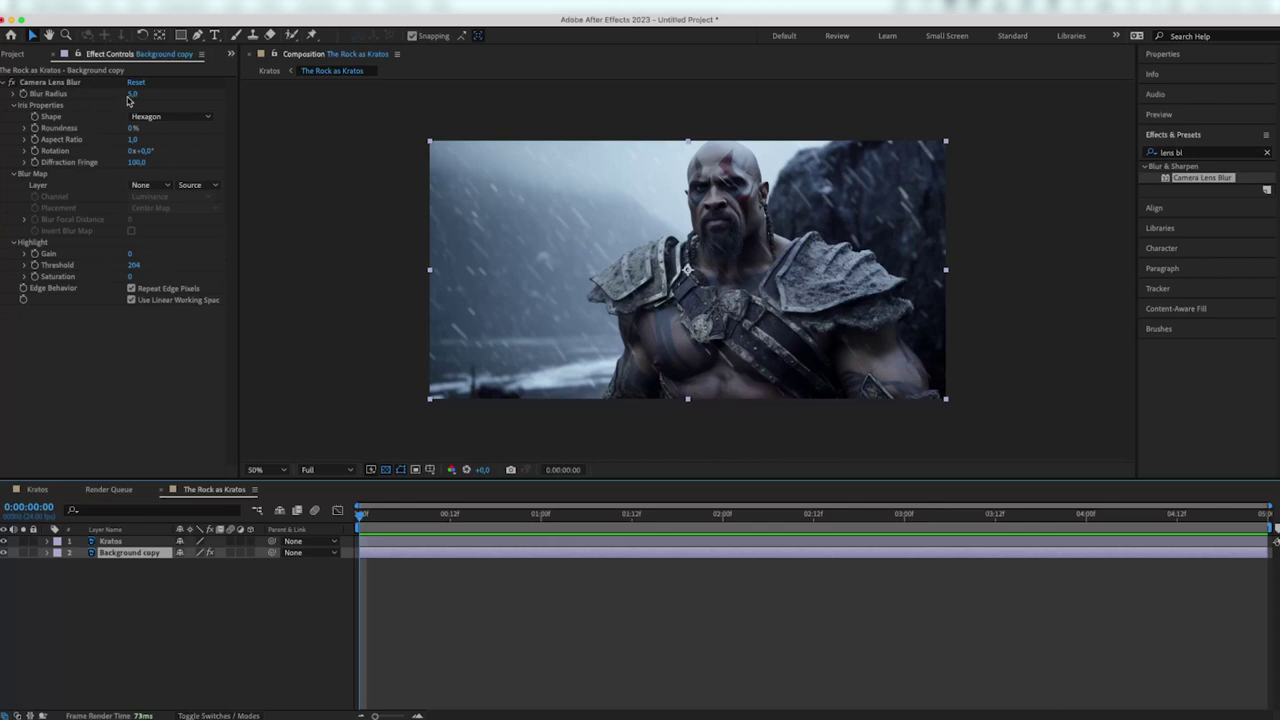
# - Keyframe Background copy scale from 100% at the start to 102% near the end, then preview
pyautogui.click(141, 572)
pyautogui.click(125, 553)
pyautogui.press('s')
pyautogui.click(80, 565)
pyautogui.moveTo(367, 515); pyautogui.dragTo(1216, 515)
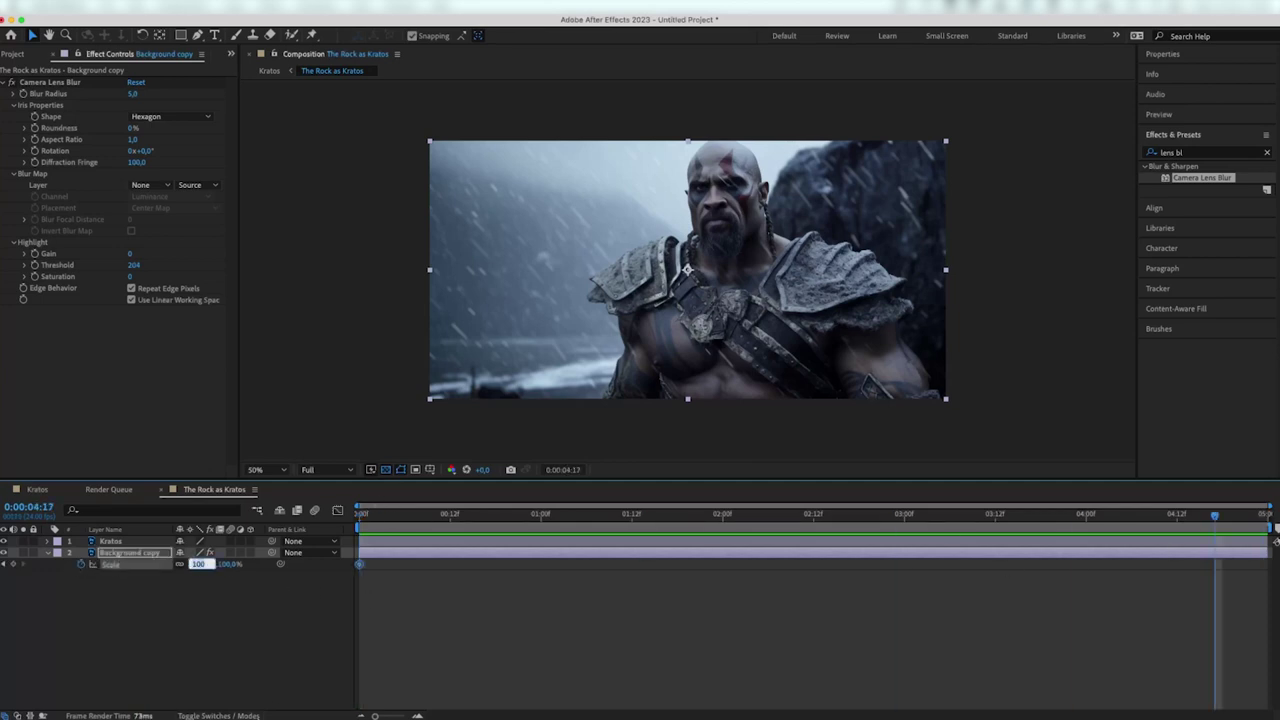
pyautogui.write('102')
pyautogui.press('Return')
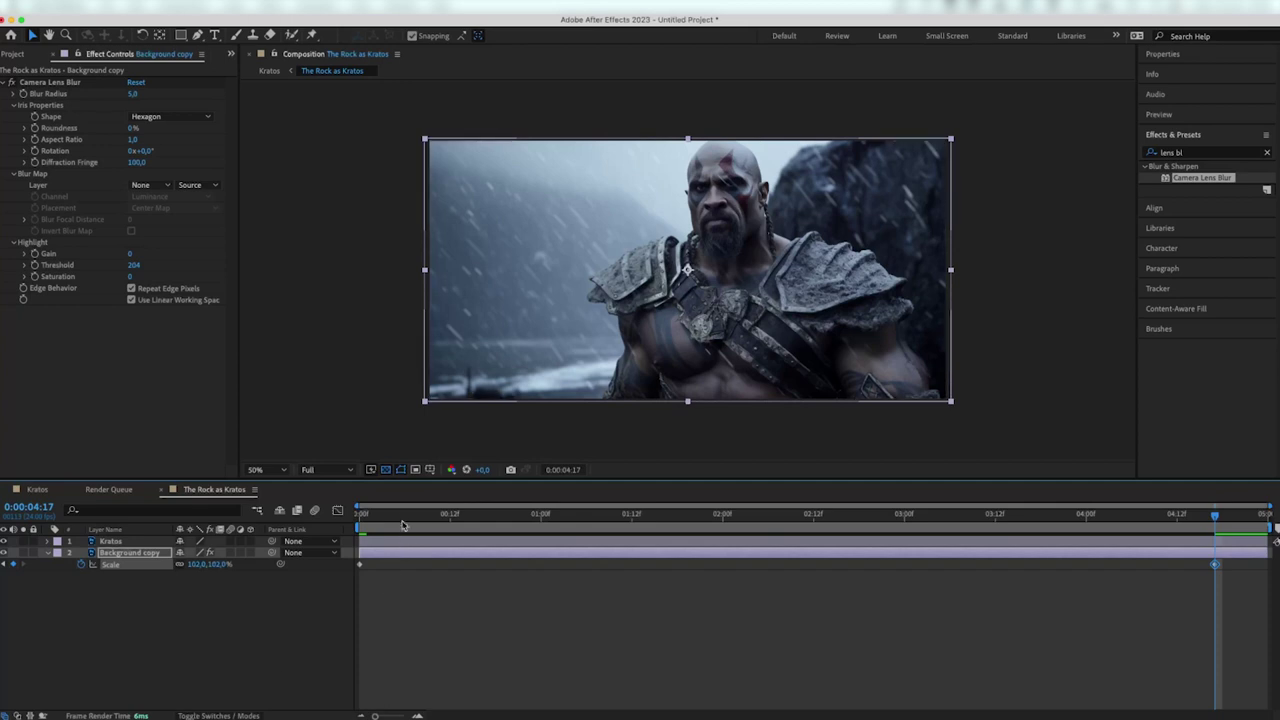
pyautogui.press('space')
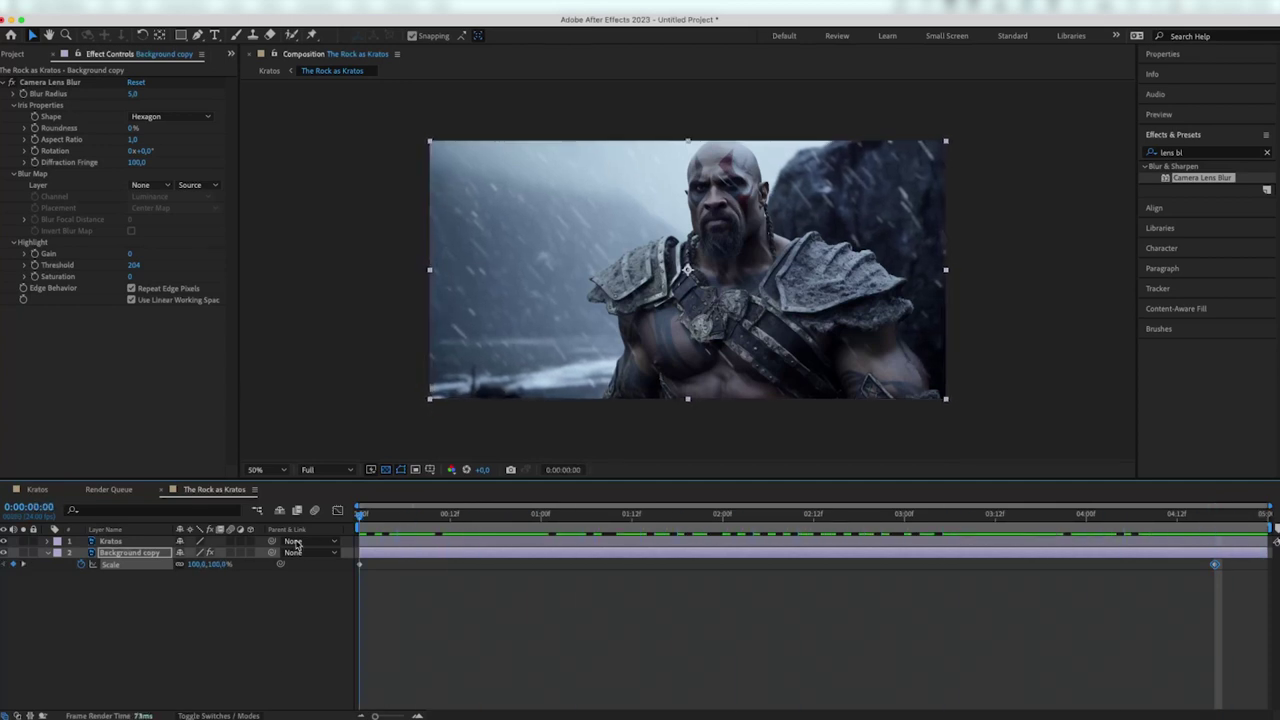
# - Keyframe the Kratos layer scale to grow to 110% and replay the animation
pyautogui.click(112, 541)
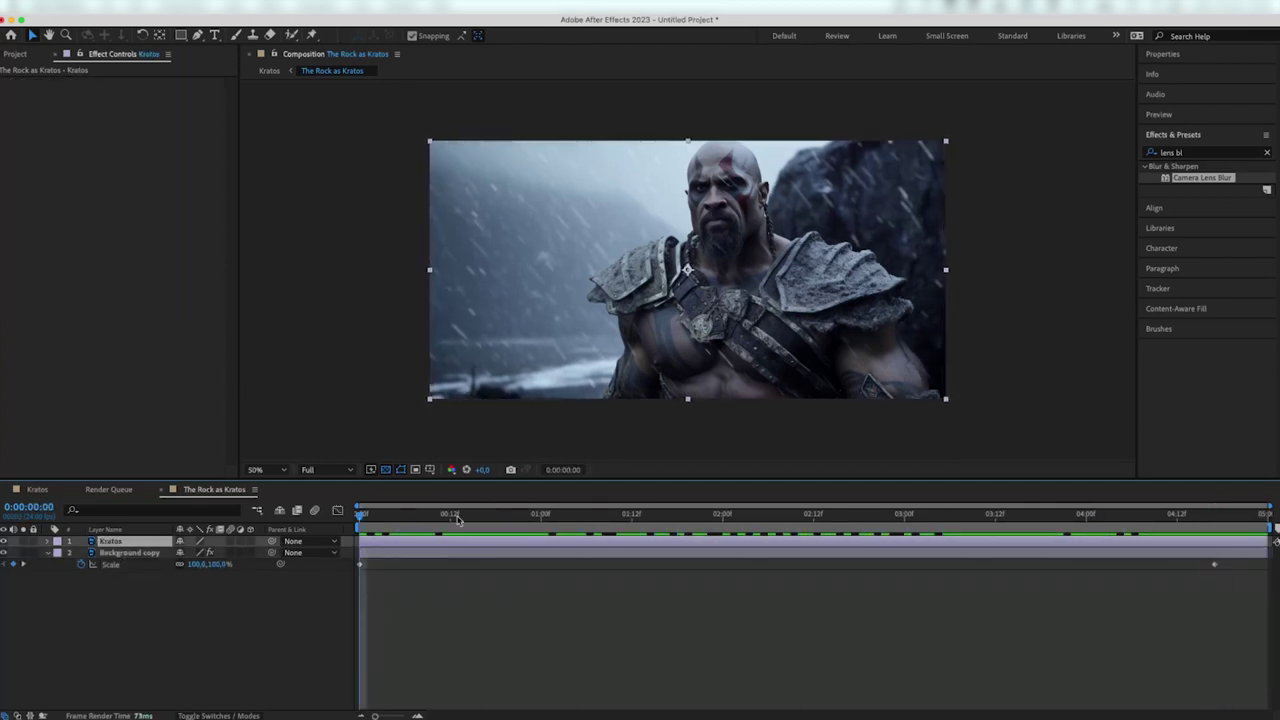
pyautogui.press('s')
pyautogui.click(81, 553)
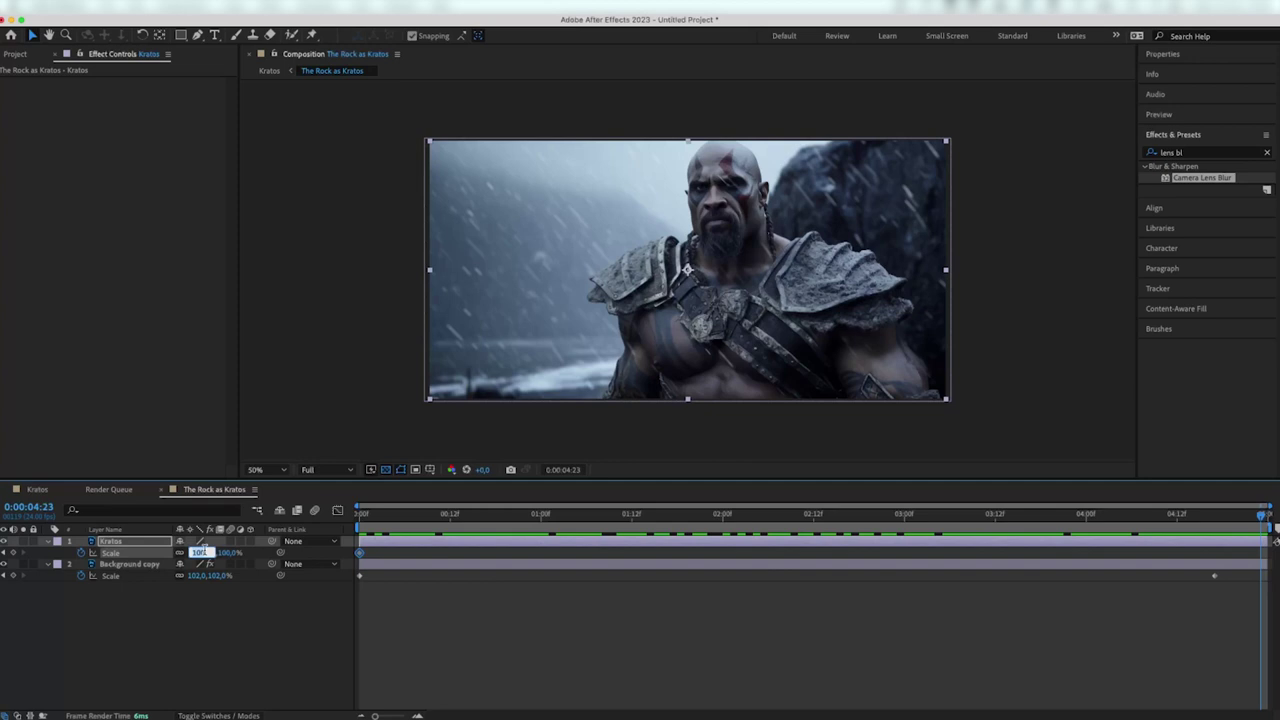
pyautogui.write('110')
pyautogui.press('Return')
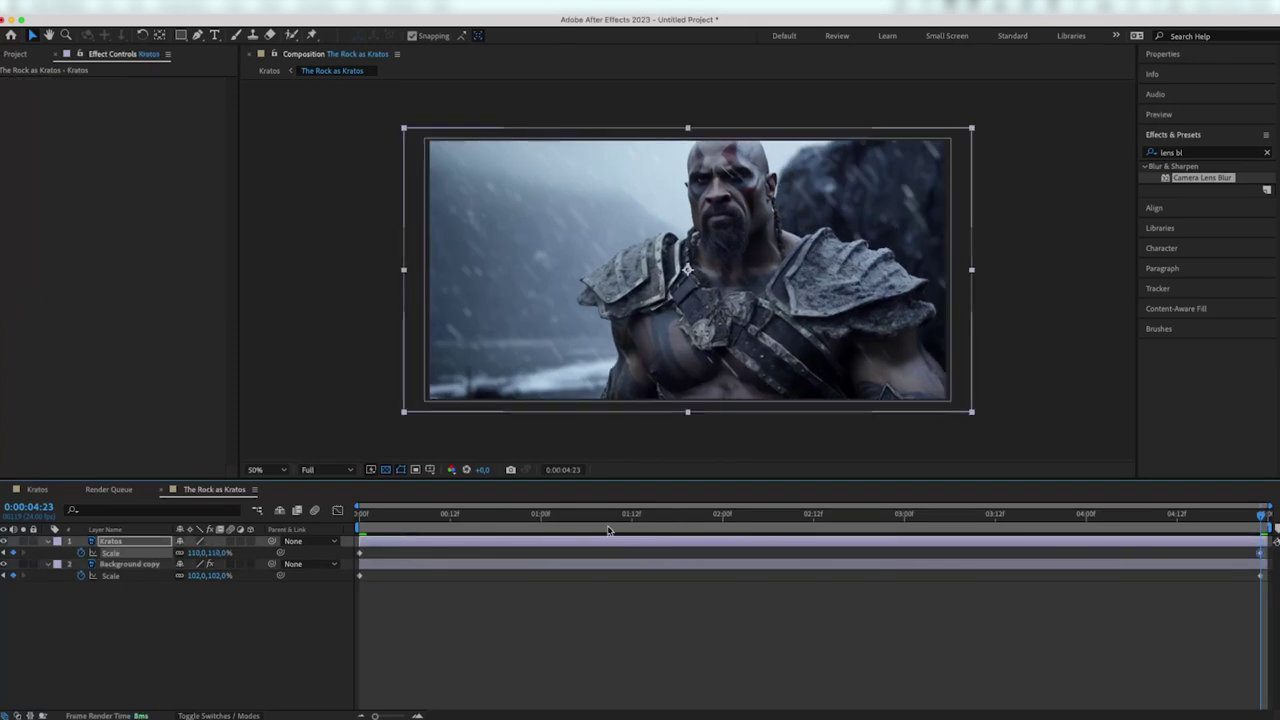
pyautogui.press('space')
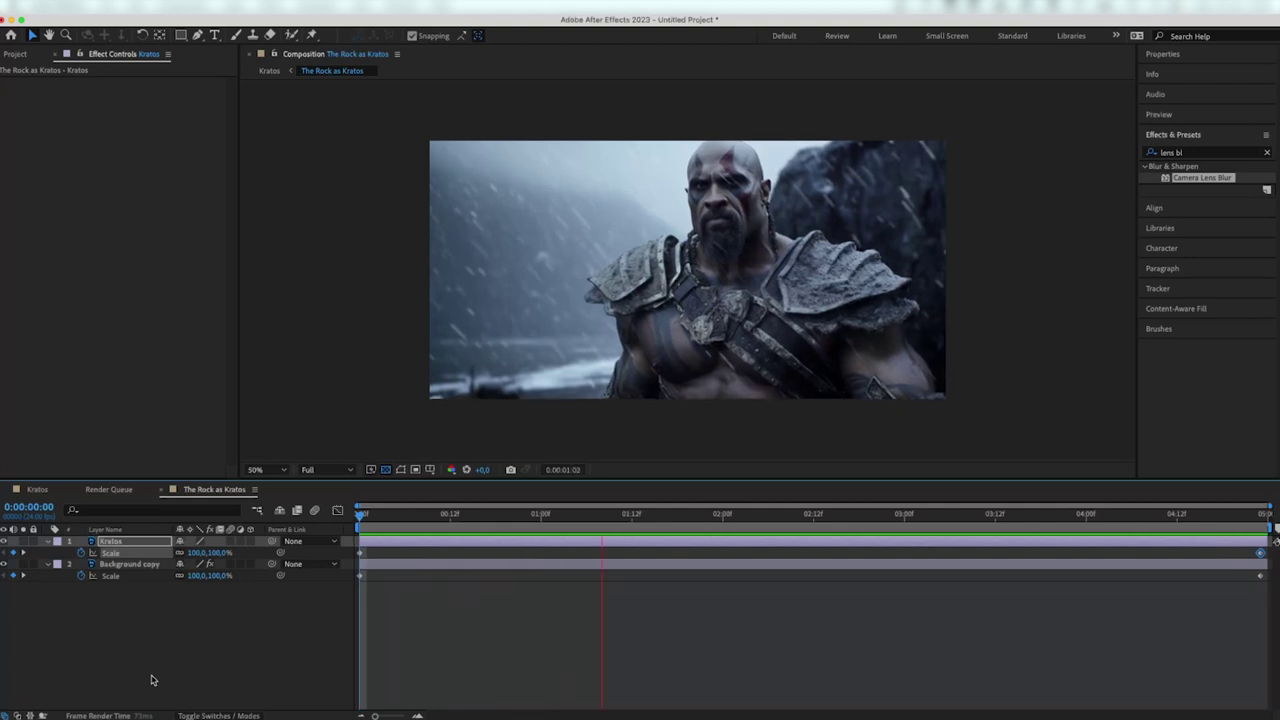
# - Add the 4K snow overlay video atop the layers, enlarged to overfill the frame
pyautogui.press('space')
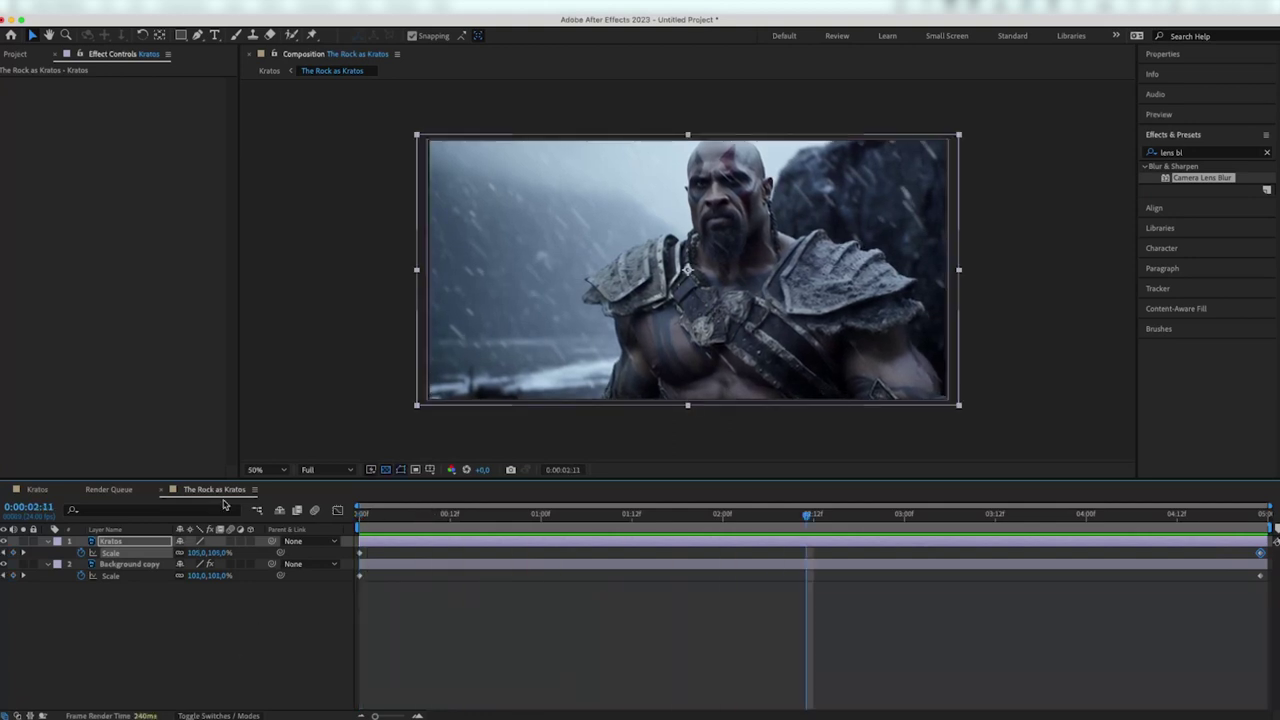
pyautogui.press('Home')
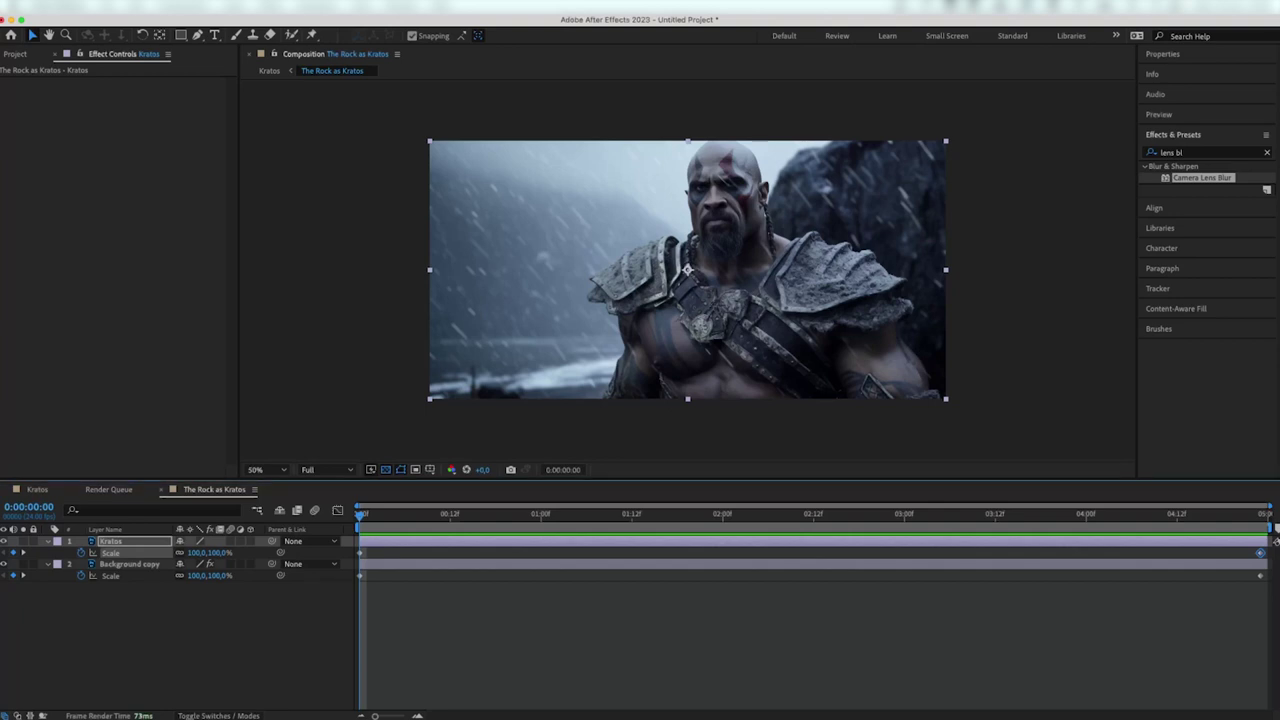
pyautogui.moveTo(207, 620); pyautogui.dragTo(202, 607)
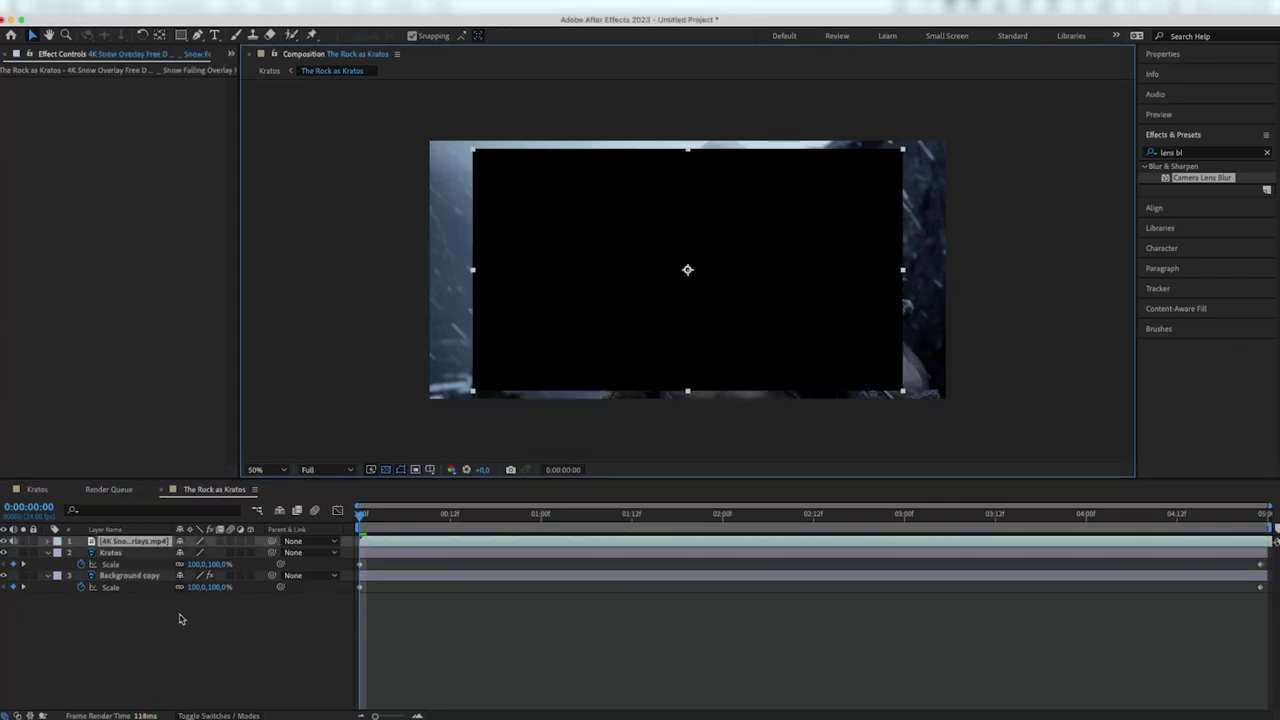
pyautogui.moveTo(473, 270); pyautogui.dragTo(427, 270)
# - Set the snow overlay blending mode to Screen and scrub through to check it
pyautogui.rightClick(122, 546)
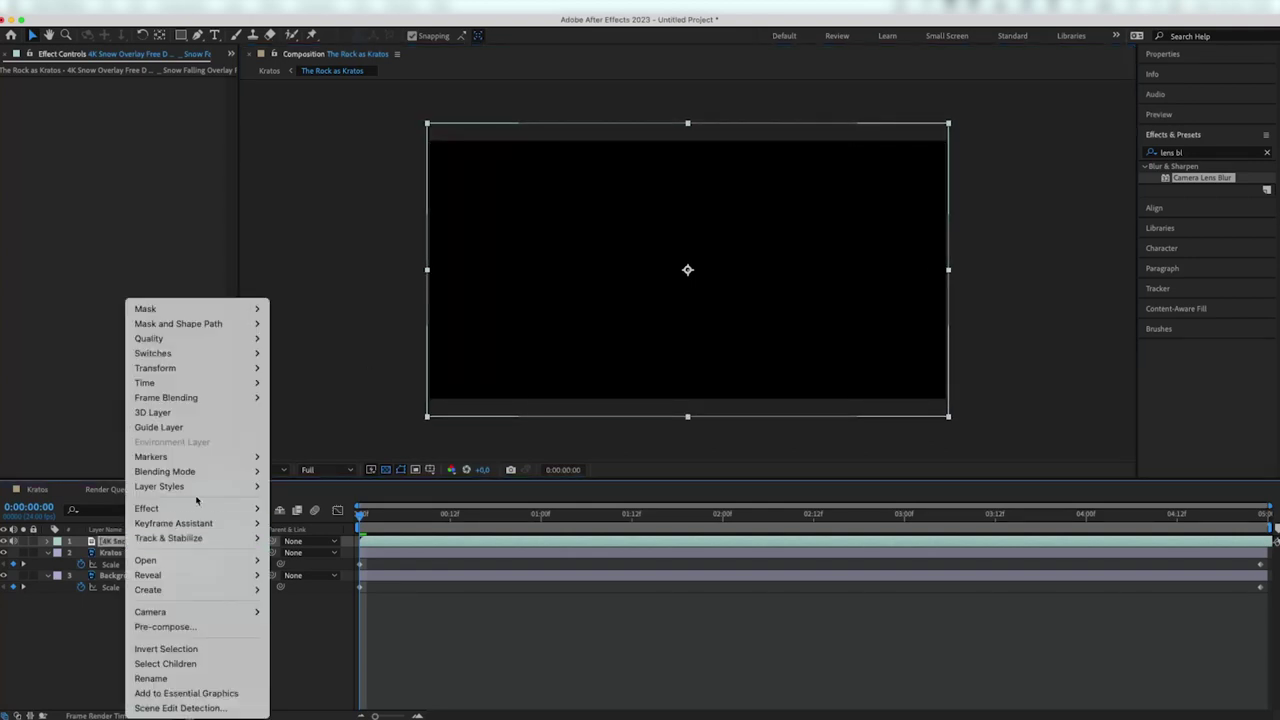
pyautogui.moveTo(178, 468)
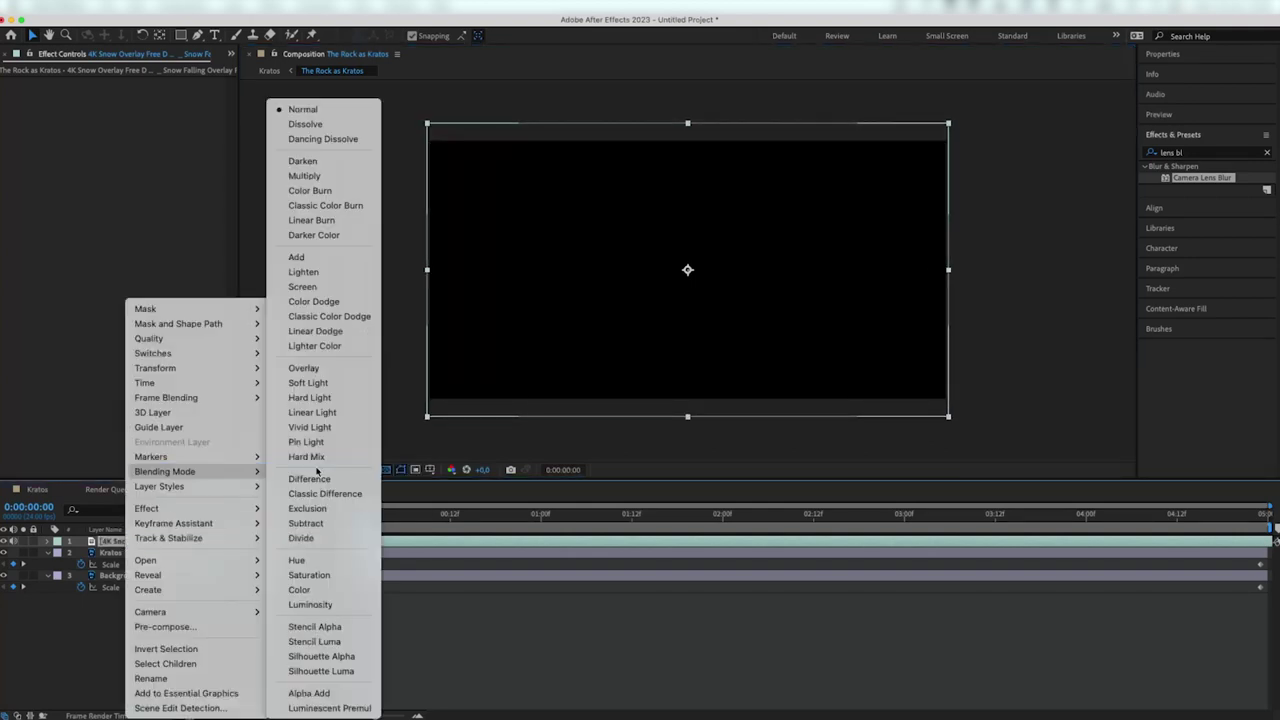
pyautogui.click(314, 286)
pyautogui.moveTo(370, 516); pyautogui.dragTo(730, 524)
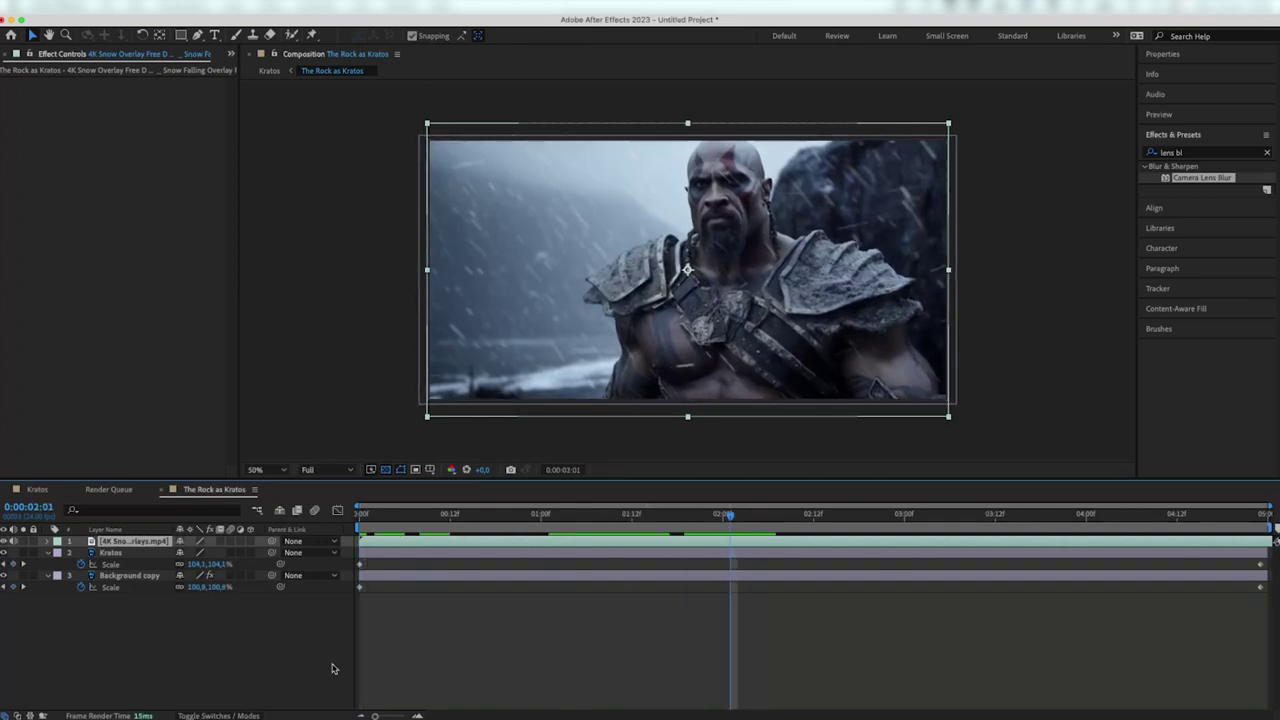
pyautogui.moveTo(515, 516); pyautogui.dragTo(745, 516)
# - Give the snow overlay a Gaussian Blur with blurriness 5.0 and preview the animation
pyautogui.click(1190, 152)
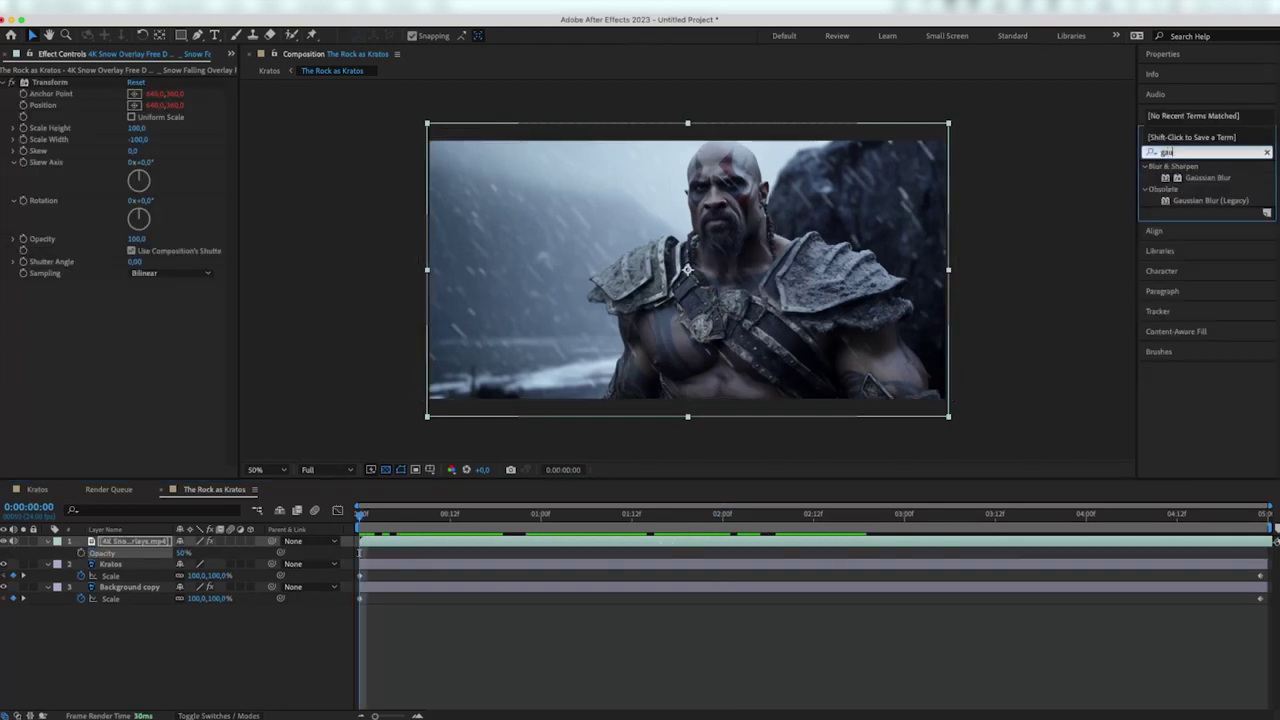
pyautogui.write('ssian')
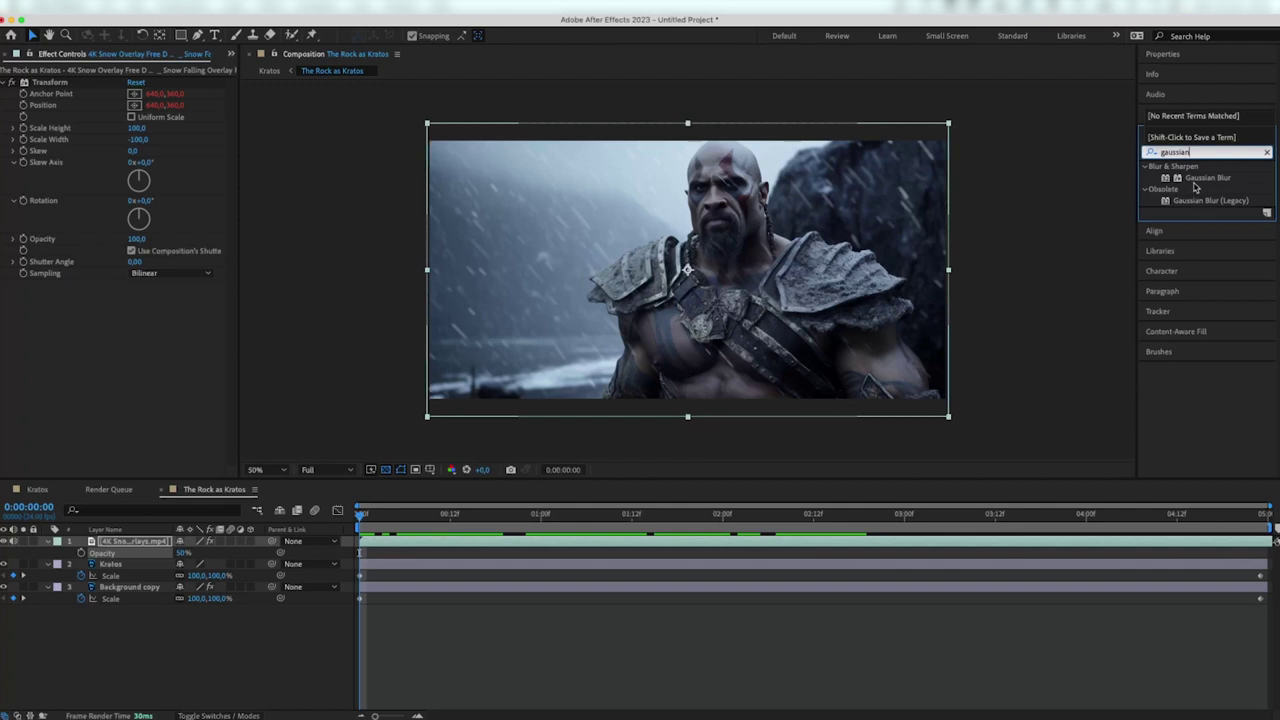
pyautogui.moveTo(1208, 177); pyautogui.dragTo(130, 545)
pyautogui.moveTo(436, 512); pyautogui.dragTo(776, 513)
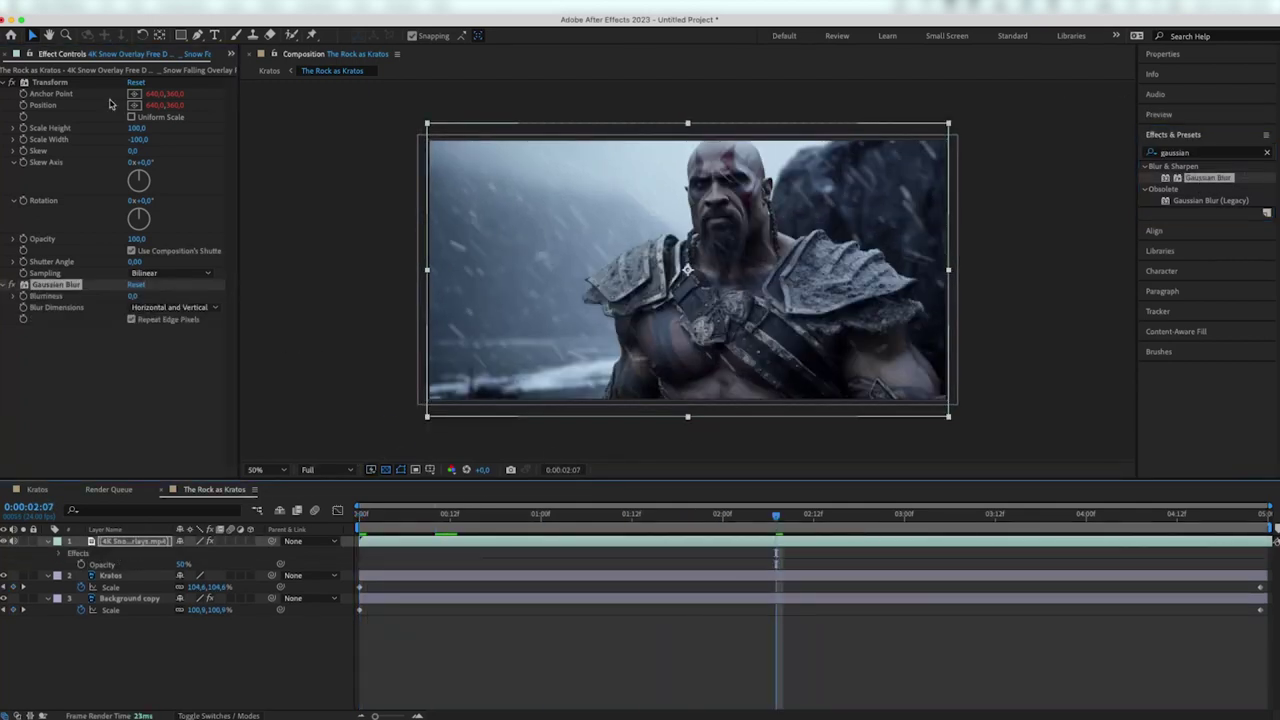
pyautogui.click(133, 296)
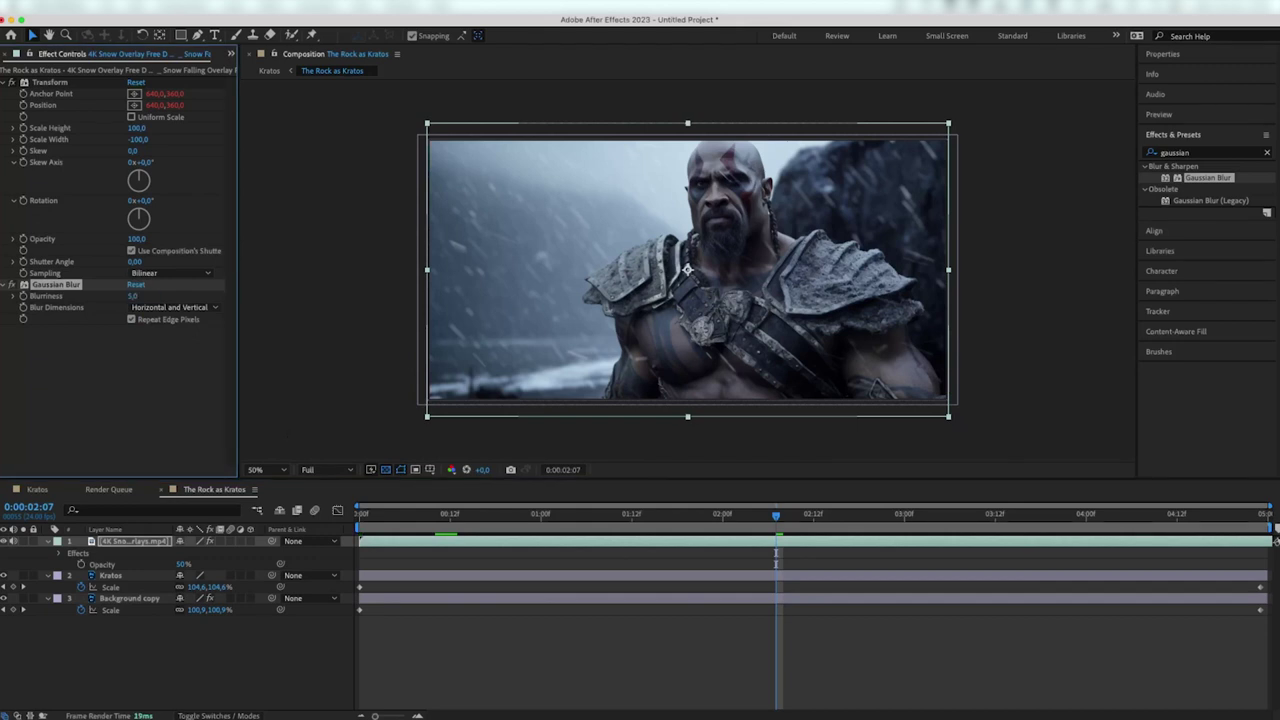
pyautogui.press('space')
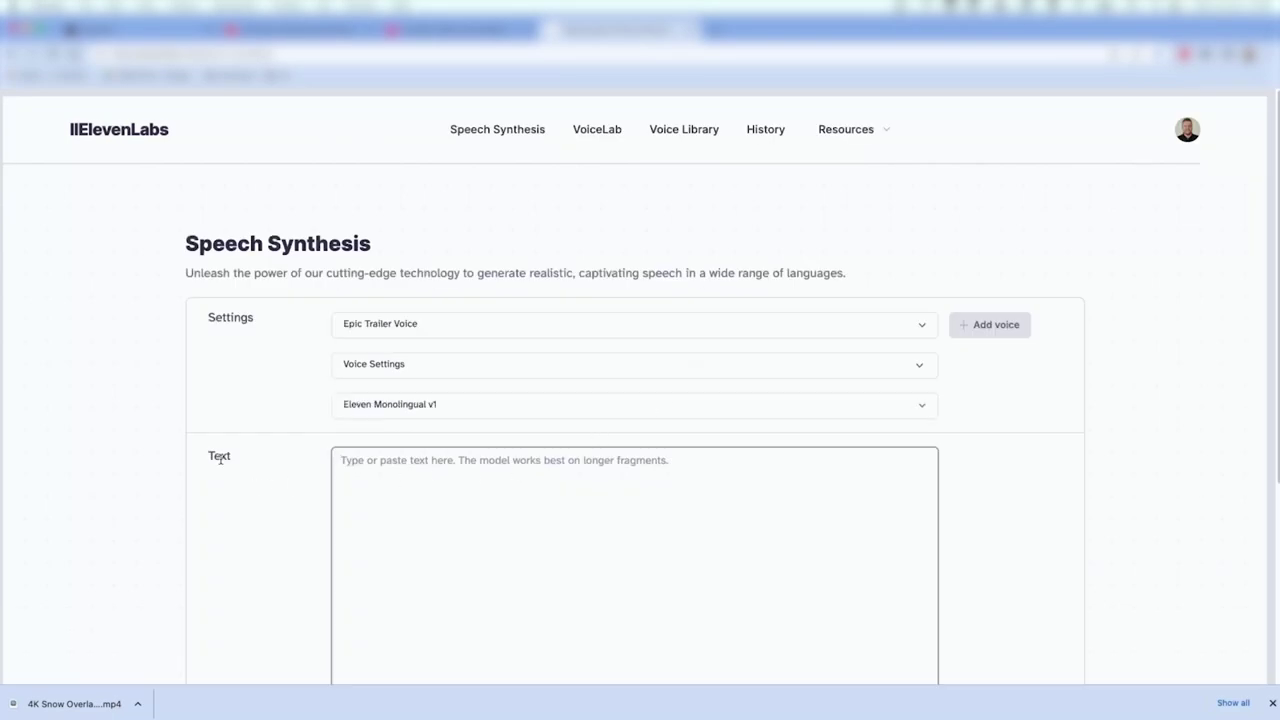
# - Enter the trailer line announcing the actor as Kratos in ElevenLabs Speech Synthesis
pyautogui.click(1273, 703)
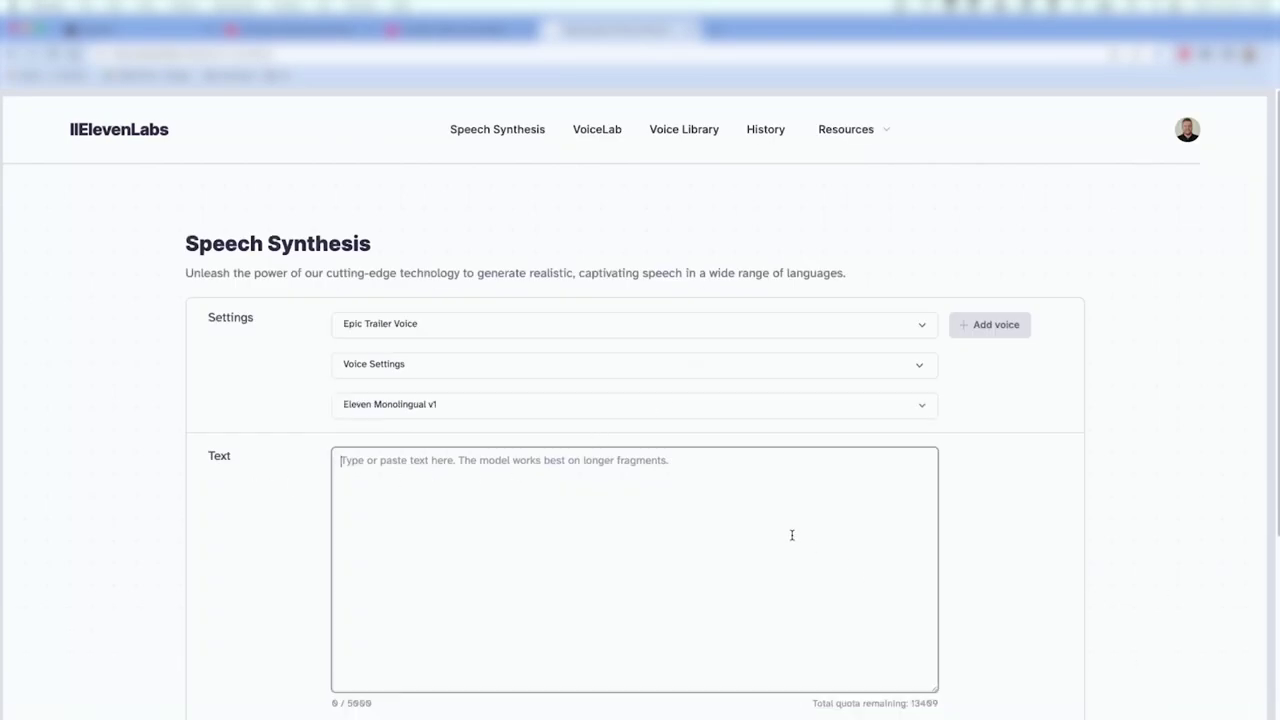
pyautogui.click(707, 546)
pyautogui.write('Dwayne Johnson is. Kratos!')
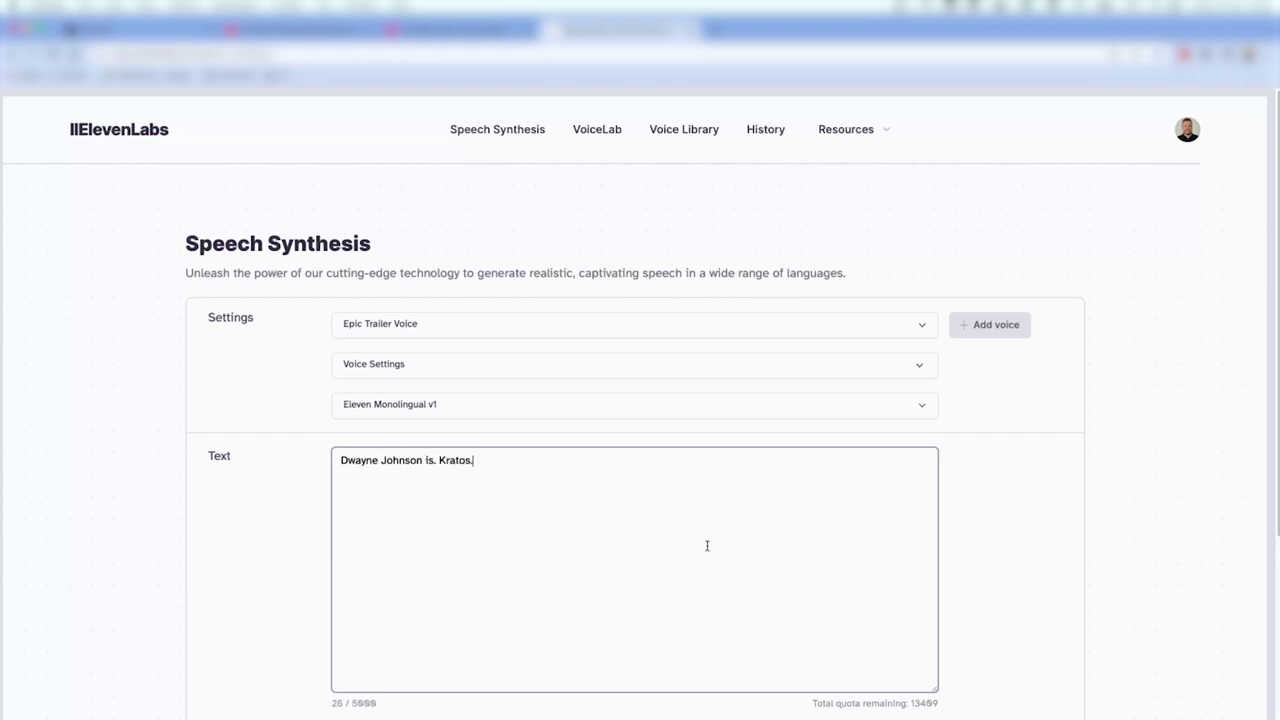
pyautogui.scroll(-3, 174, 374)
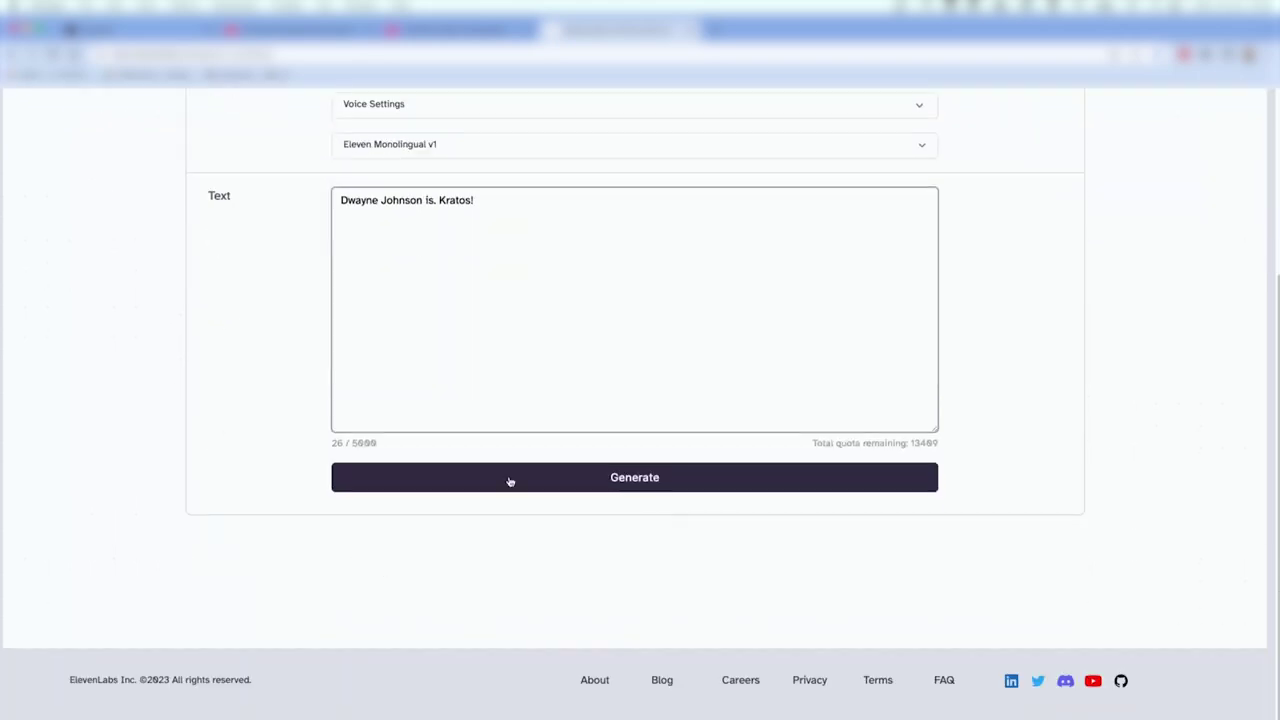
# - Generate several Epic Trailer Voice takes of the line and download the audio
pyautogui.click(606, 481)
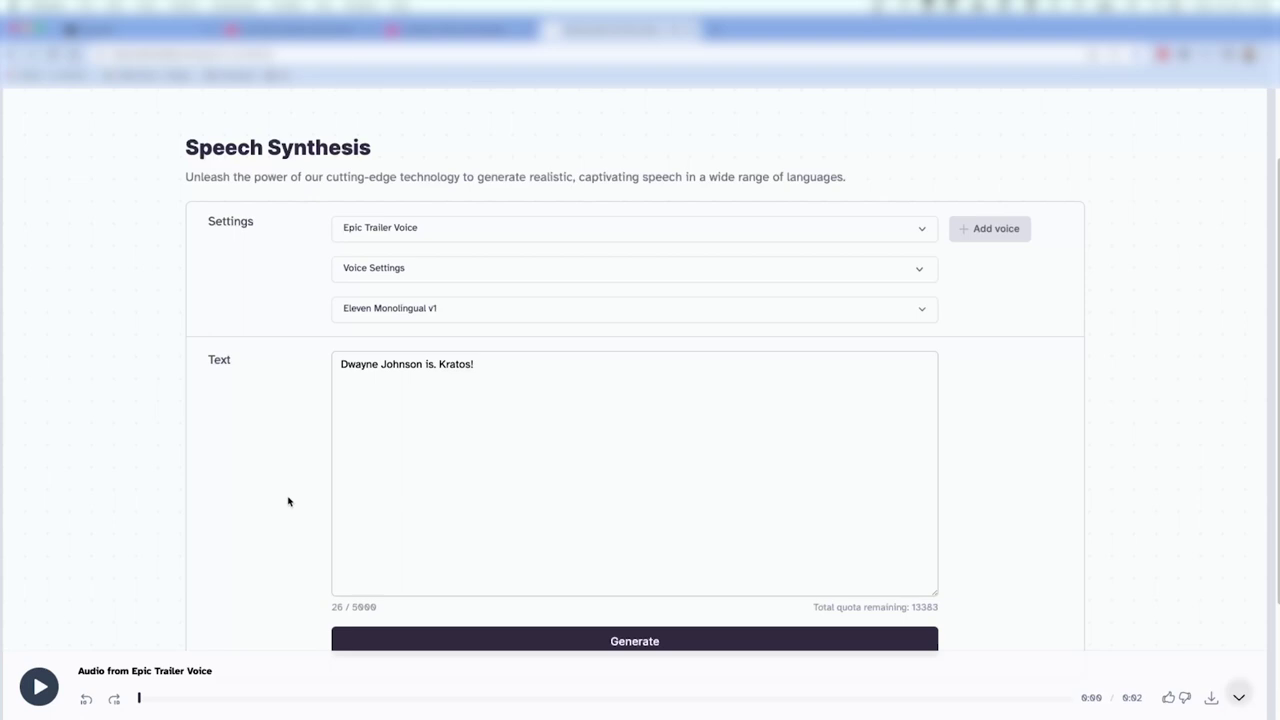
pyautogui.click(427, 636)
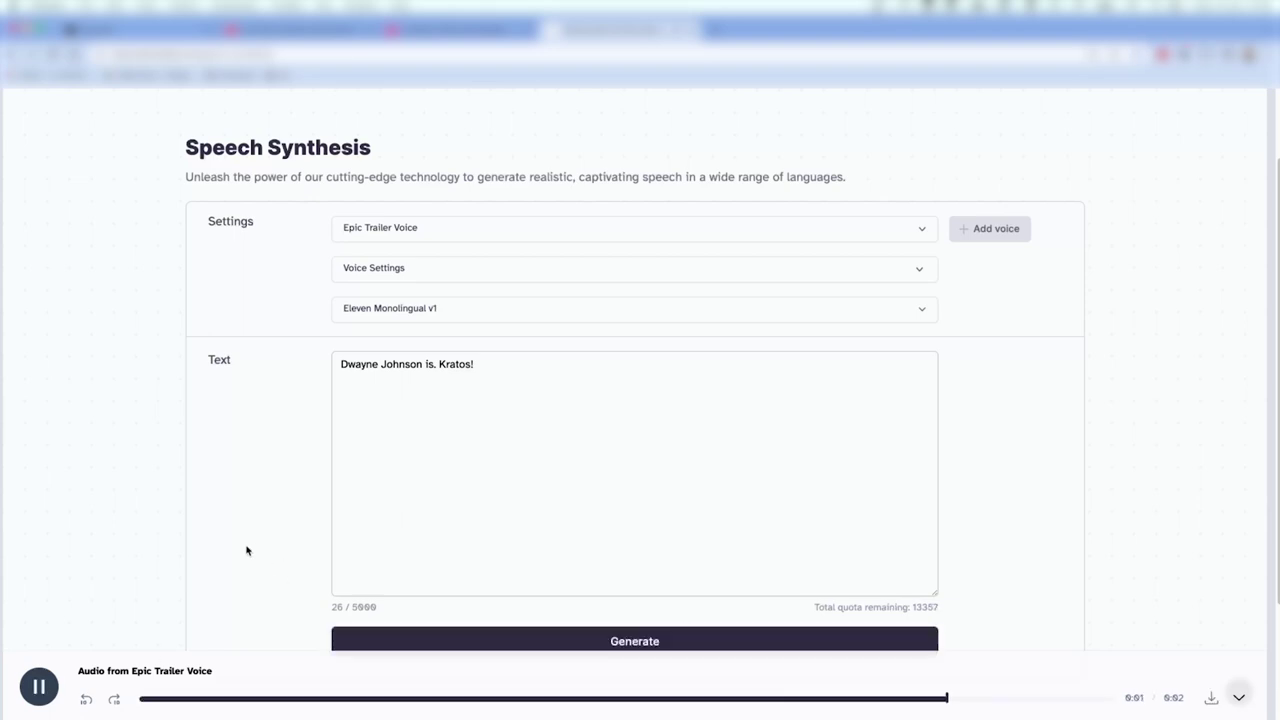
pyautogui.click(430, 636)
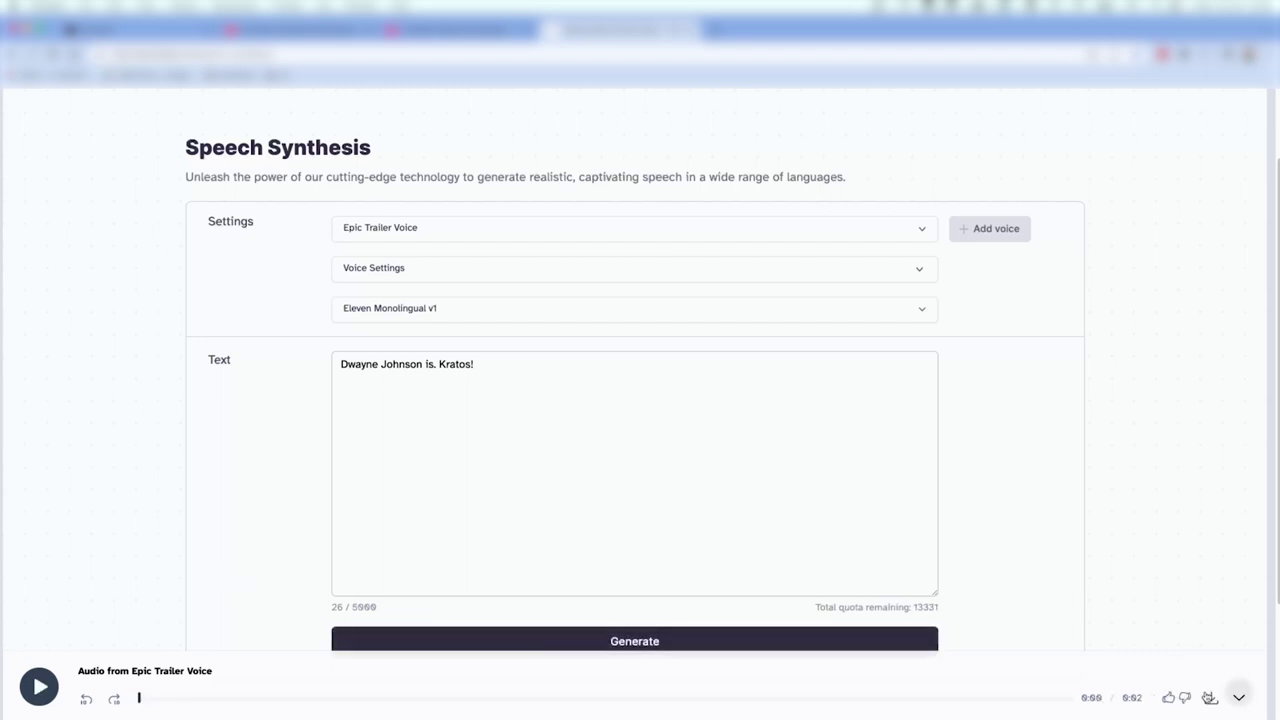
pyautogui.click(1211, 697)
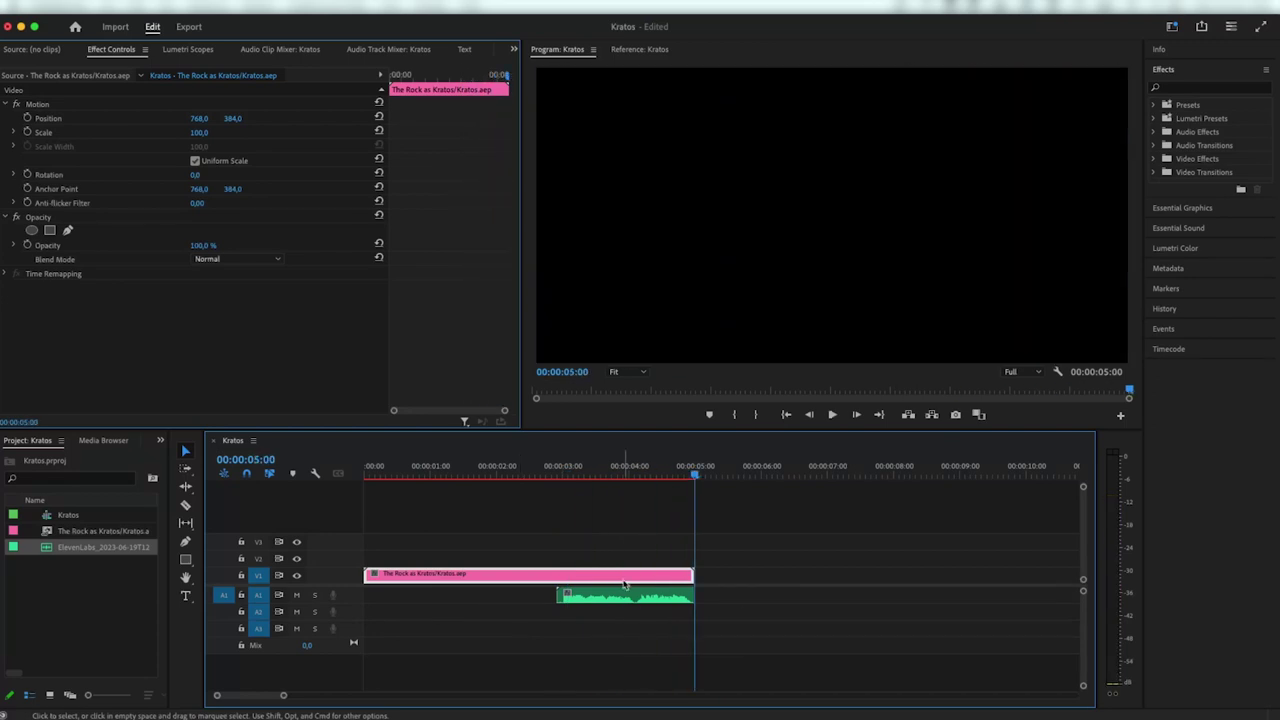
# - Send the Kratos sequence to Adobe Media Encoder via File > Export
pyautogui.click(107, 5)
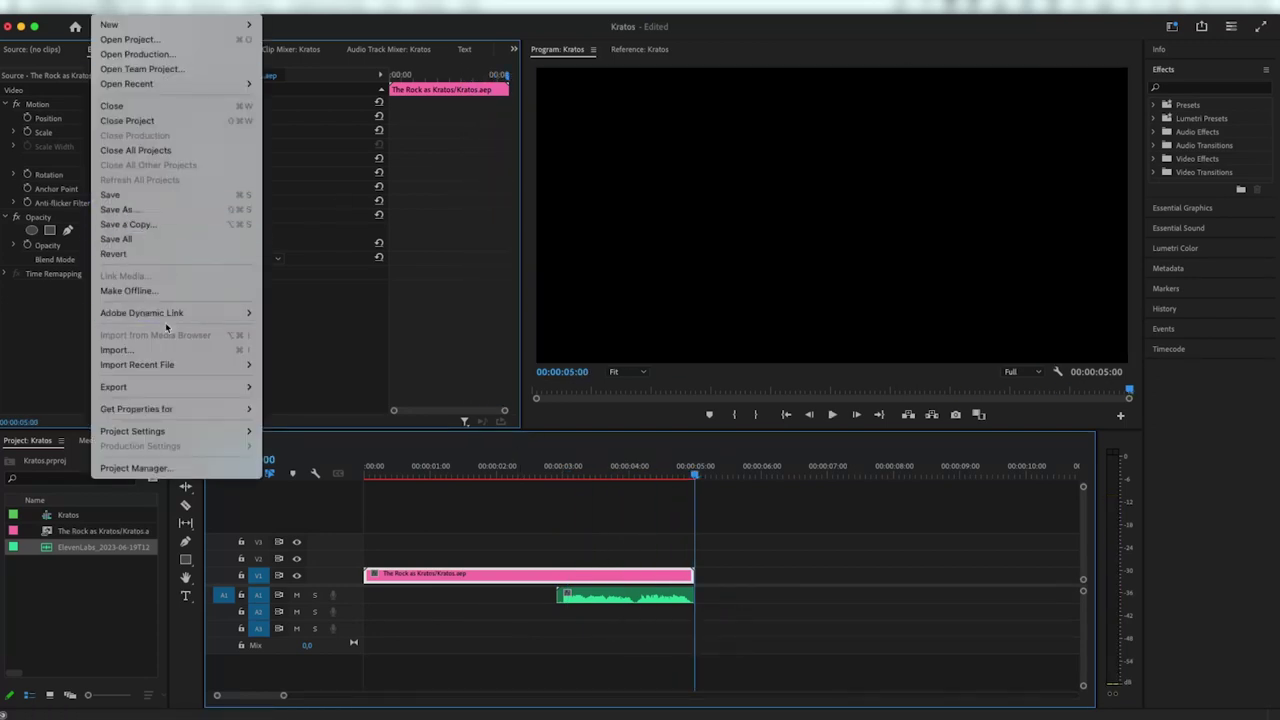
pyautogui.moveTo(258, 383)
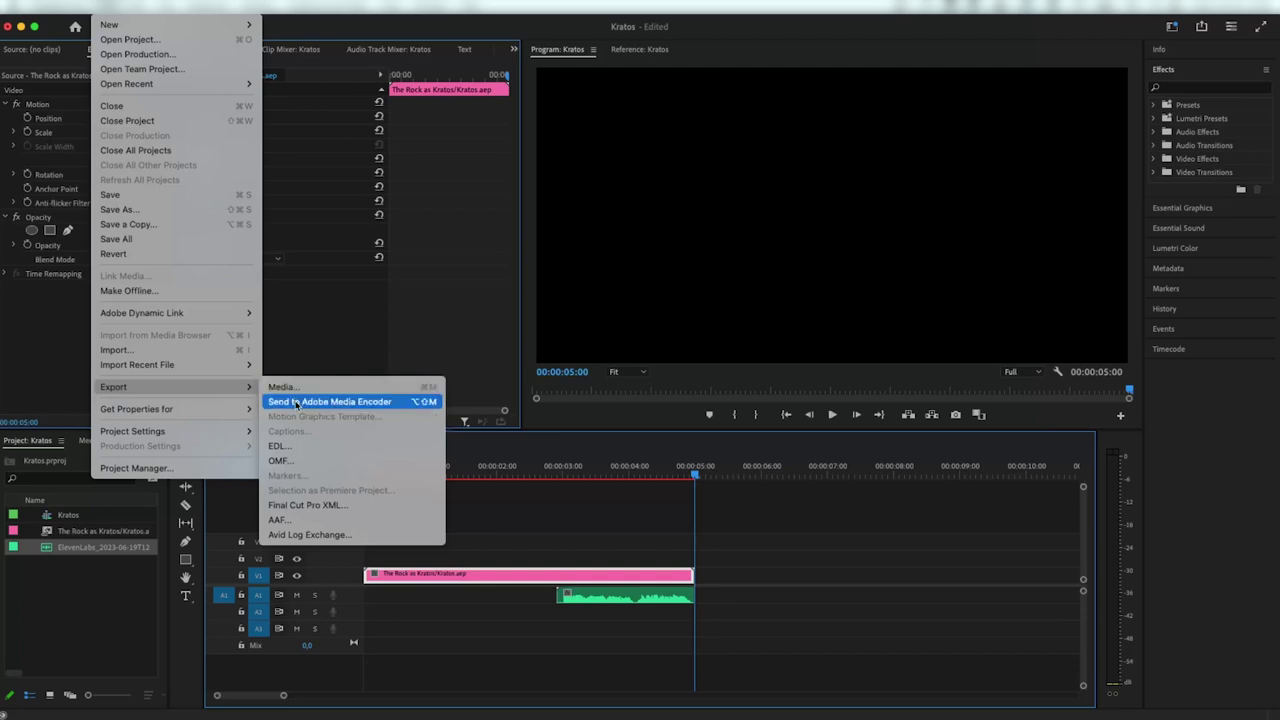
pyautogui.click(296, 404)
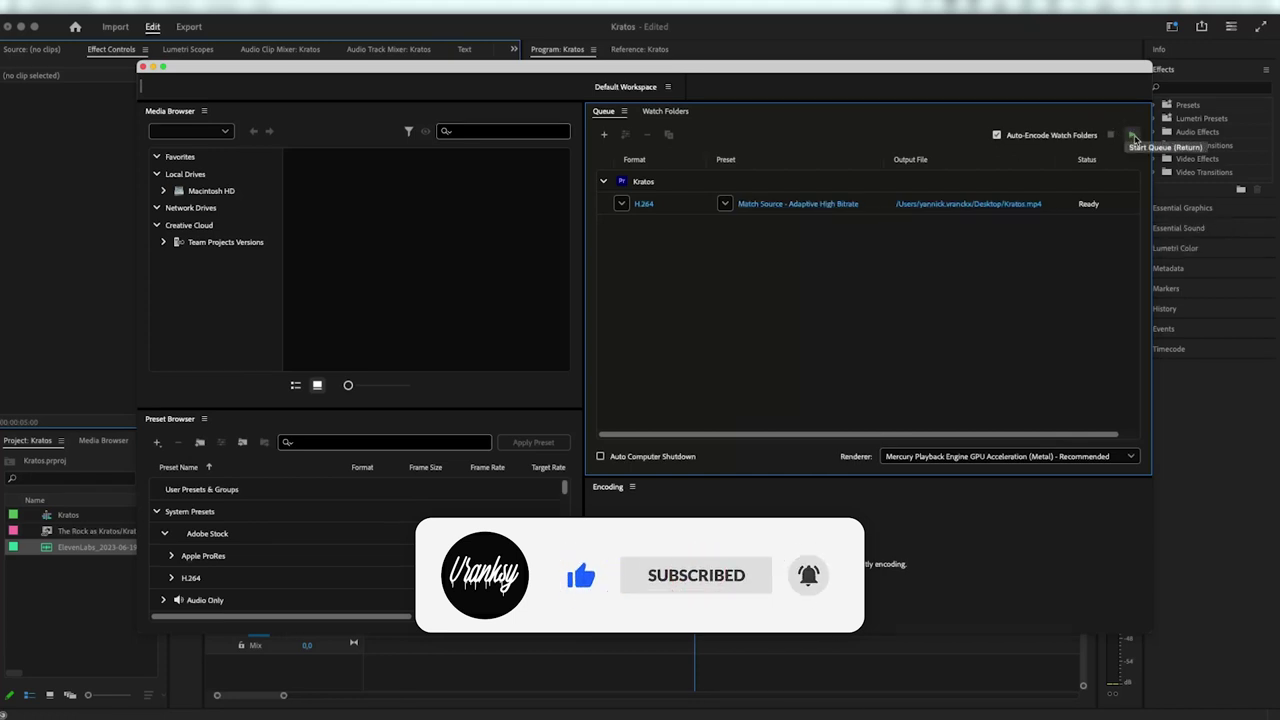
# - Start the Media Encoder queue to encode Kratos.mp4 as H.264
pyautogui.click(1131, 135)
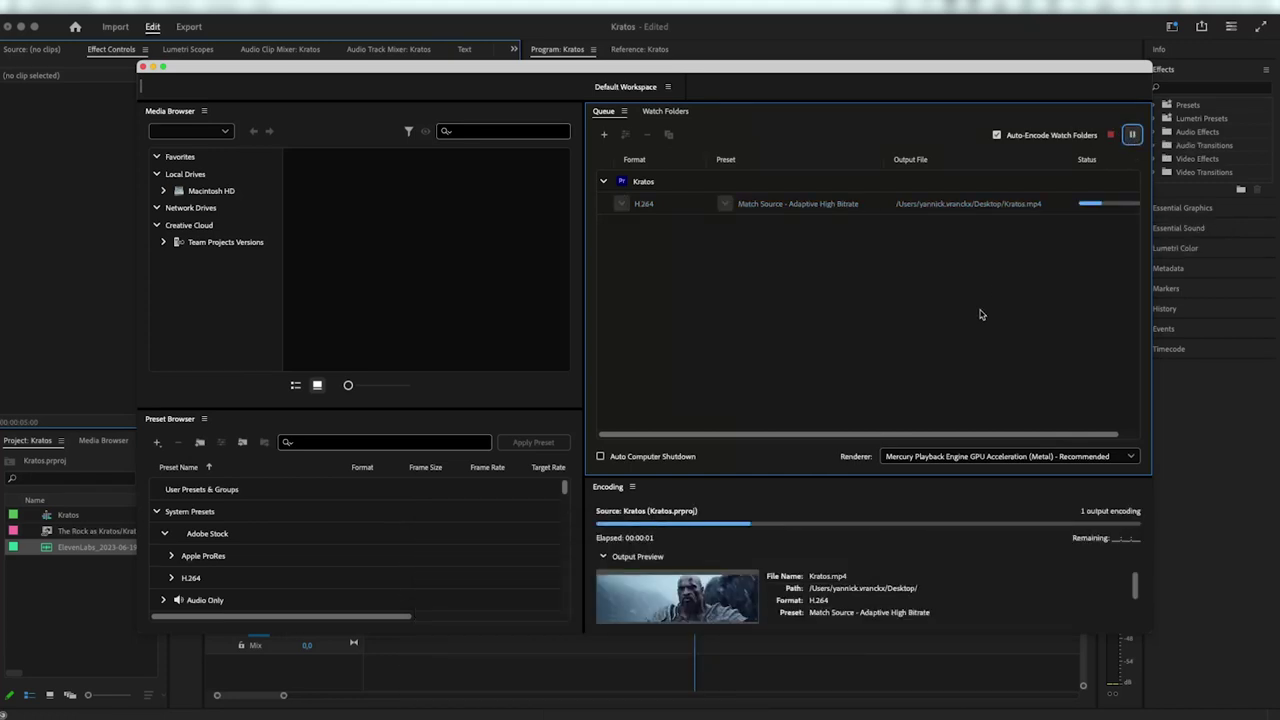